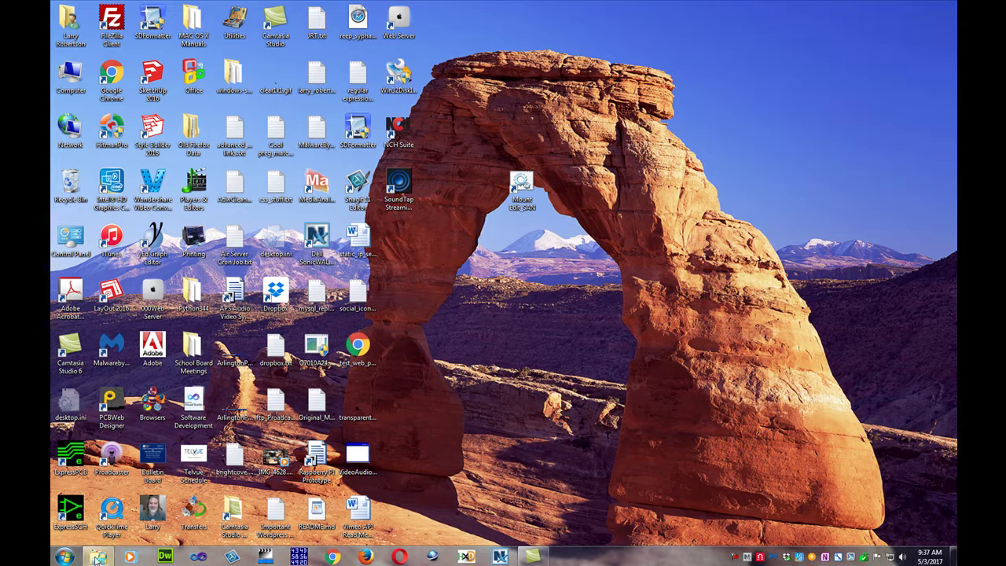
Open Windows Explorer from the taskbar to show the Libraries folder.
click(97, 559)
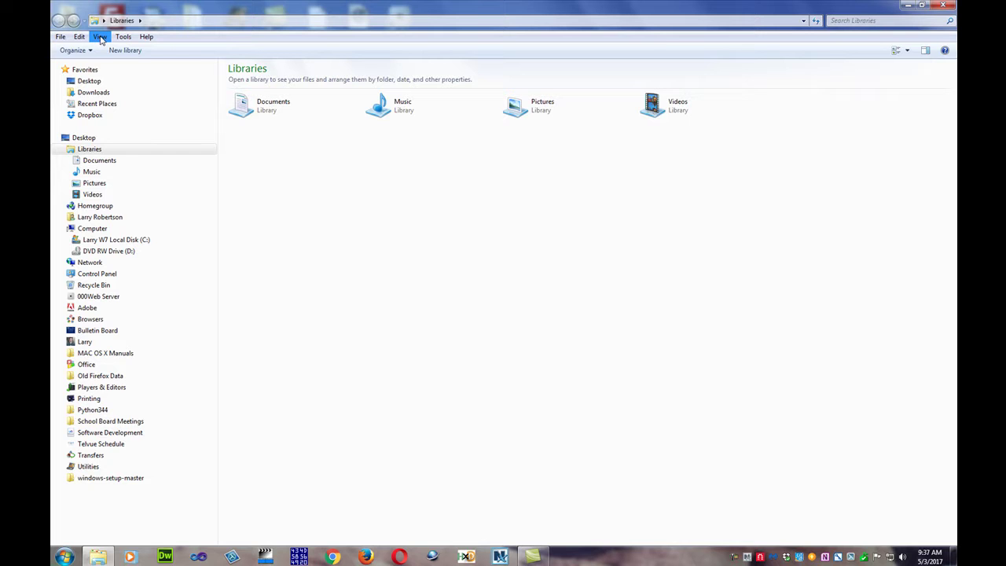
Open the Folder Options dialog from Windows Explorer's Tools menu.
click(100, 37)
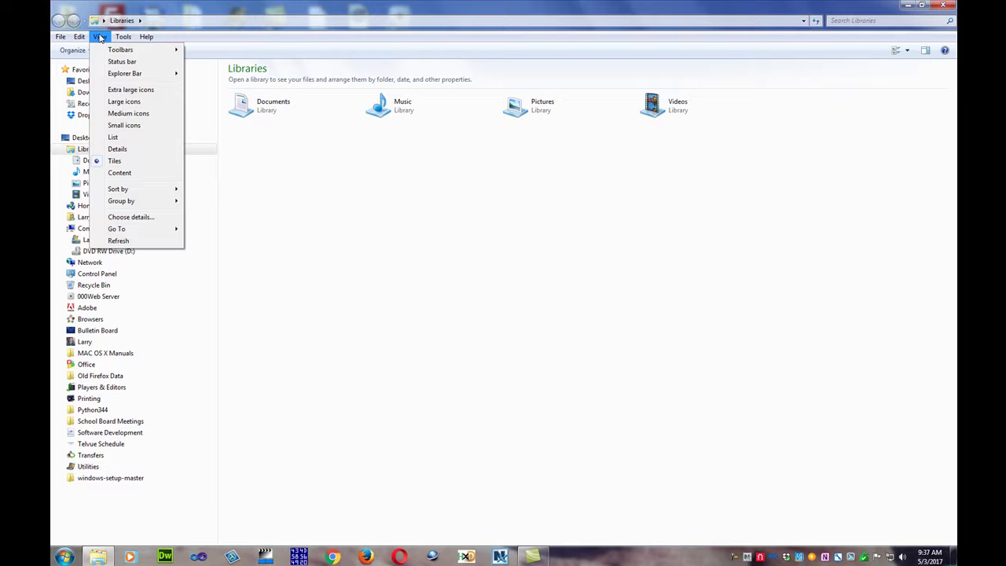
click(100, 38)
click(123, 37)
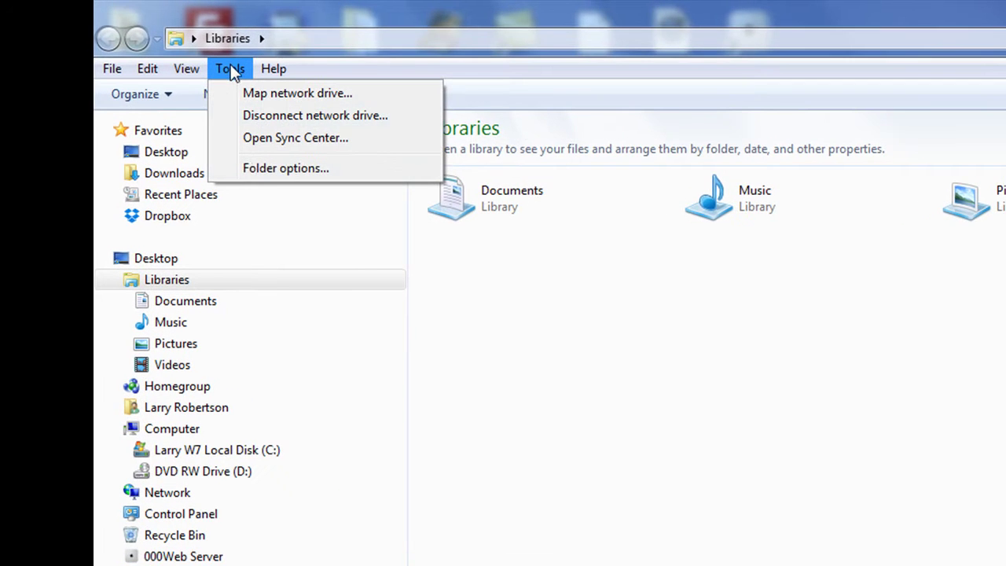
click(251, 170)
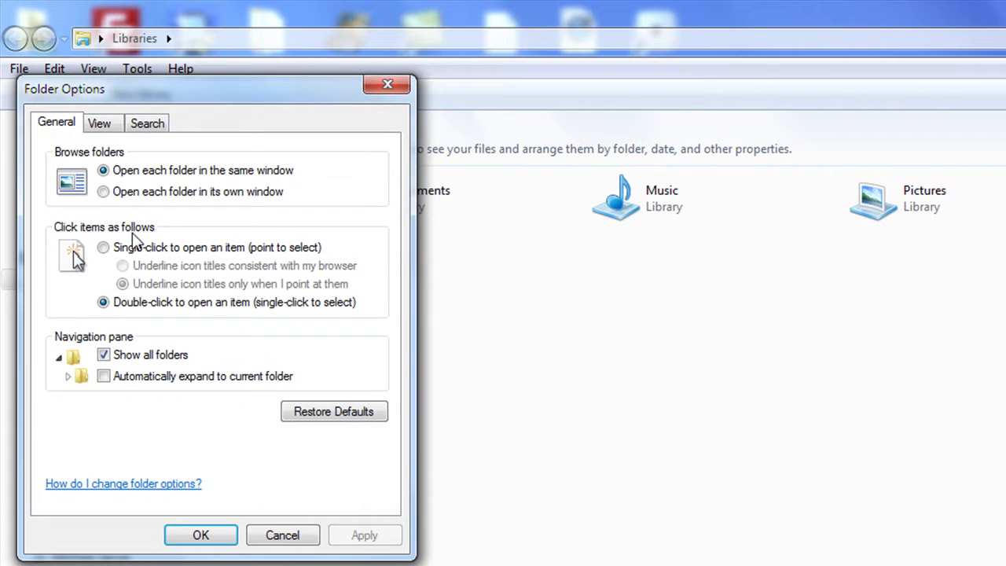
Enable 'Show hidden files, folders, and drives' on the View tab, apply, and close.
click(101, 124)
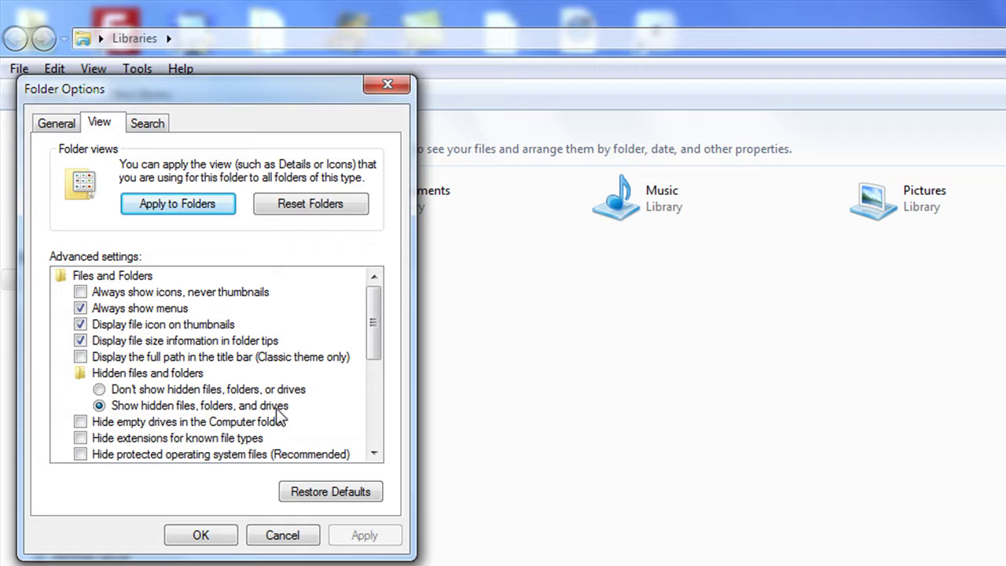
click(99, 389)
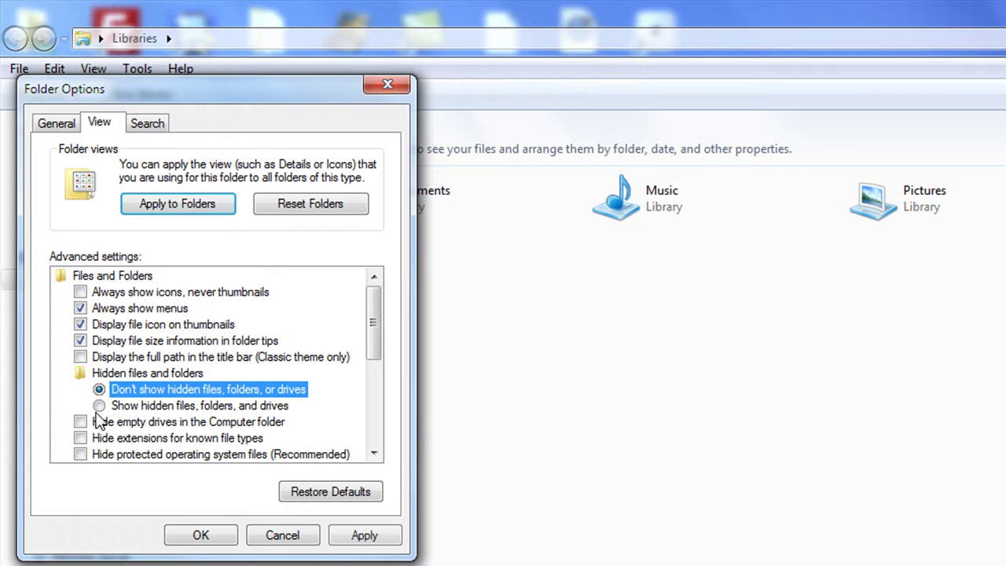
click(99, 405)
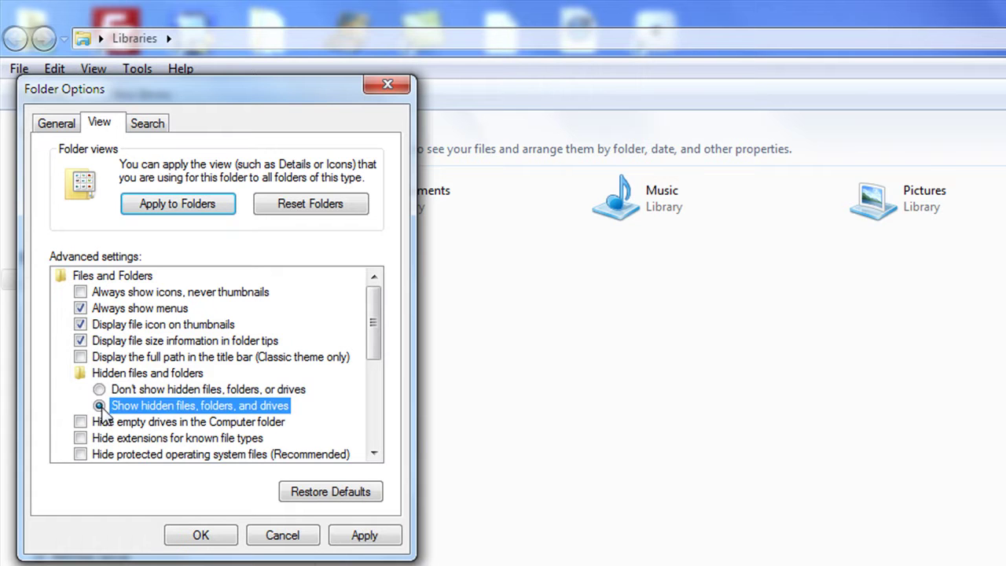
click(364, 537)
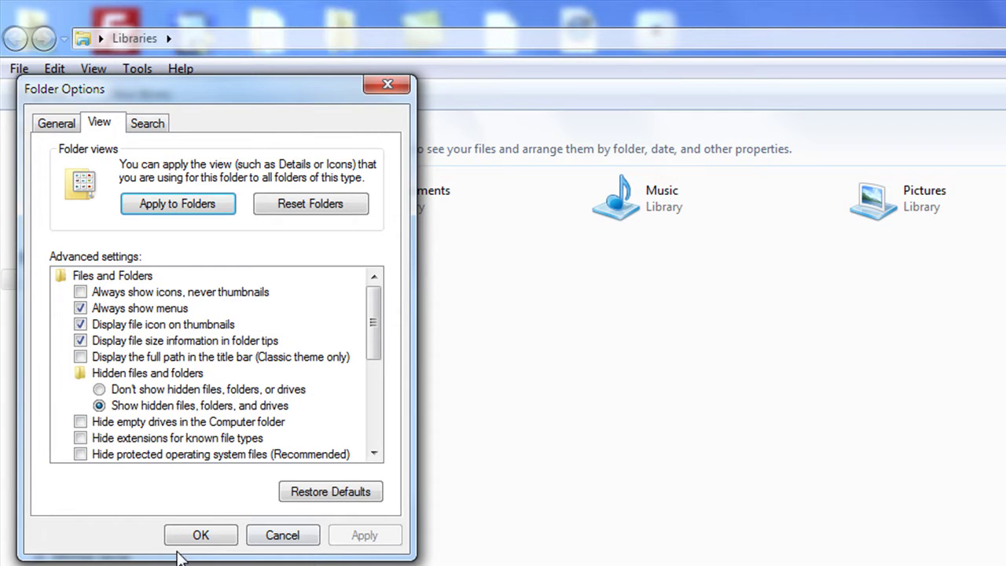
click(197, 538)
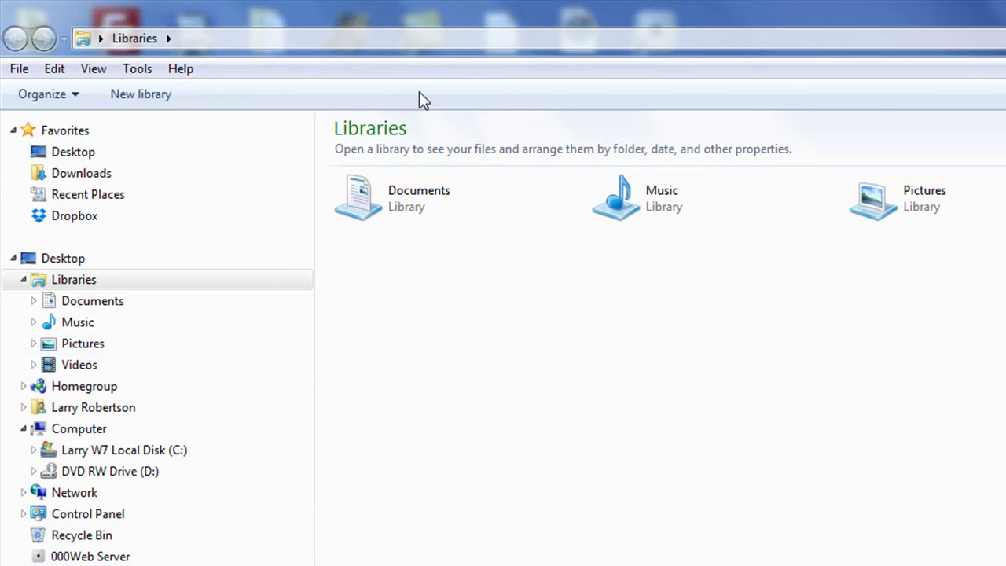
Expand Local Disk (C:) and show the contents of ProgramData.
click(89, 278)
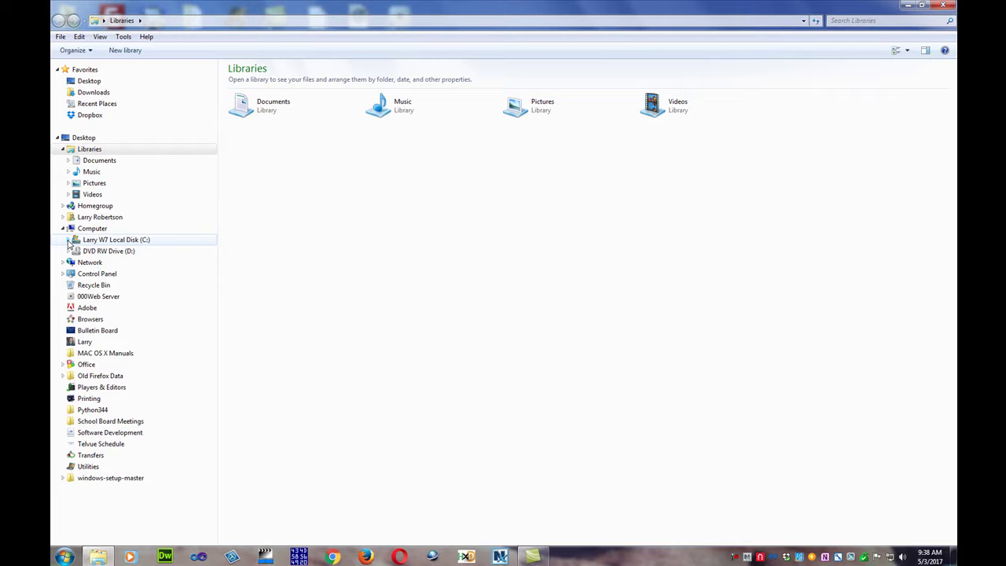
click(67, 239)
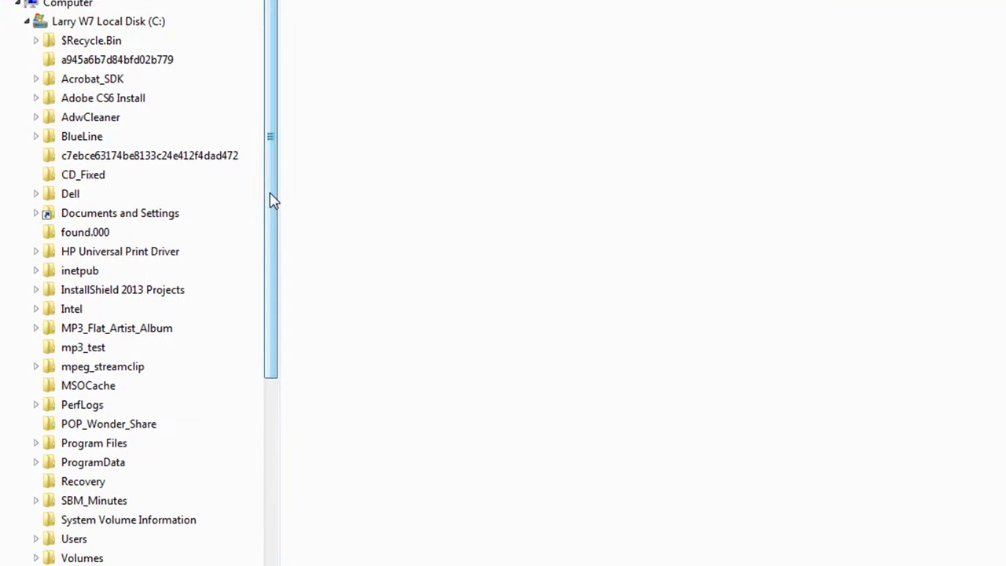
drag(273, 478, 280, 555)
drag(279, 275, 279, 286)
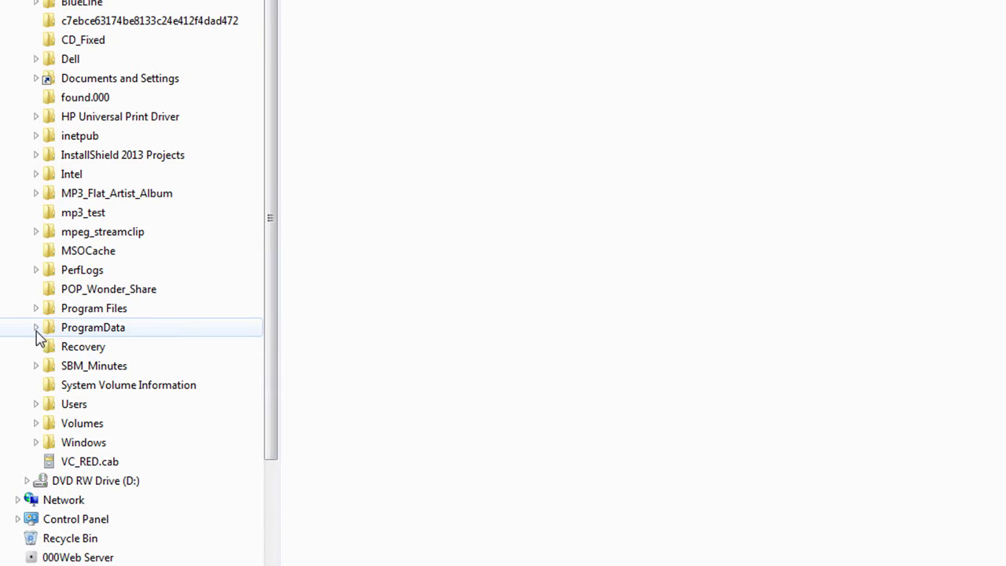
click(45, 332)
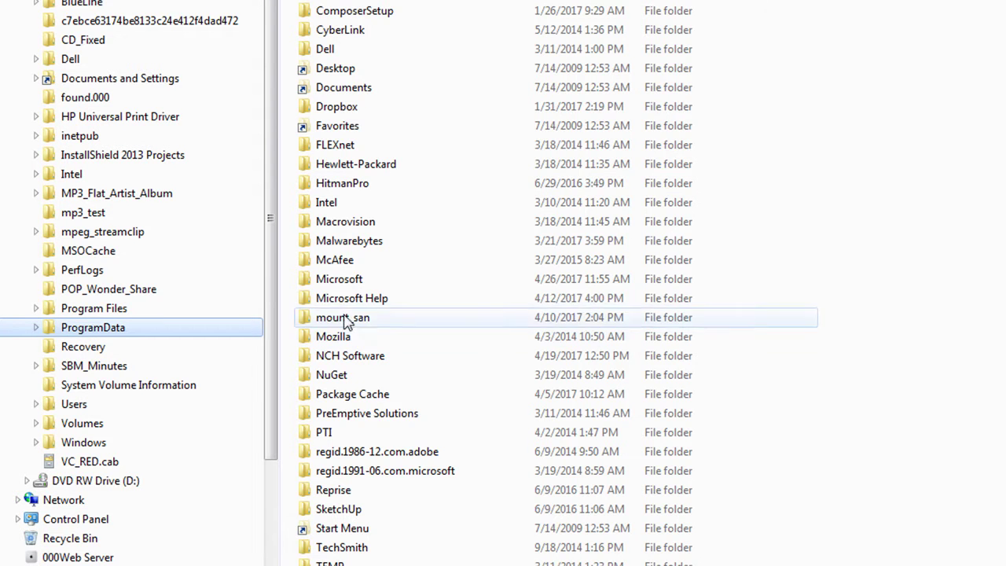
Open the Microsoft, Windows and Test folders in turn to reach driver1.vbs.
double_click(305, 285)
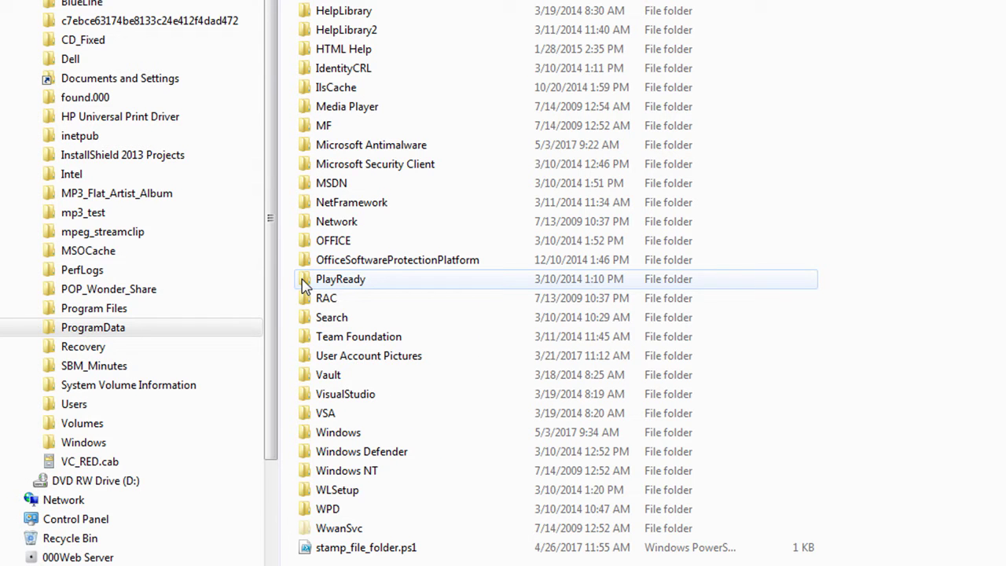
click(306, 439)
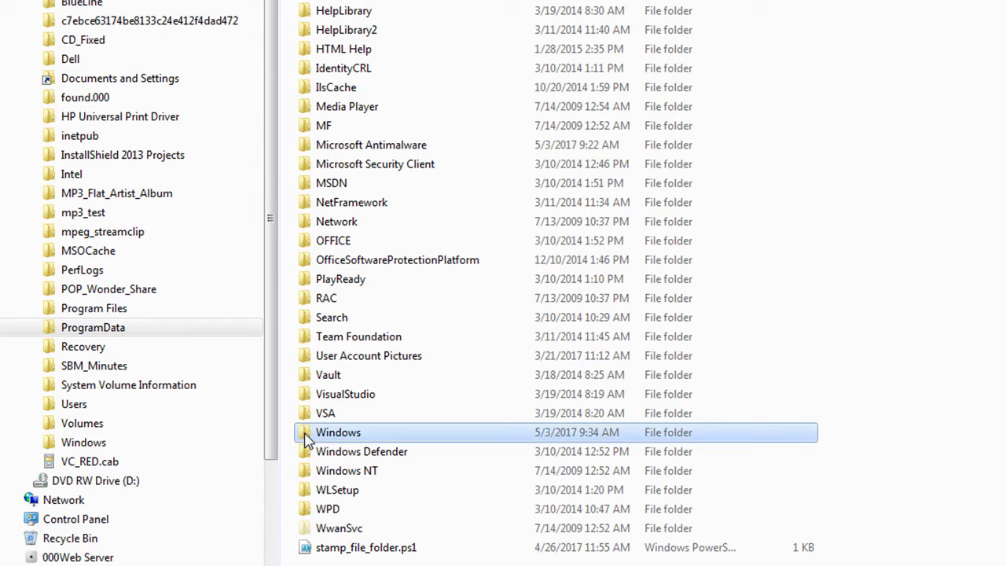
double_click(307, 439)
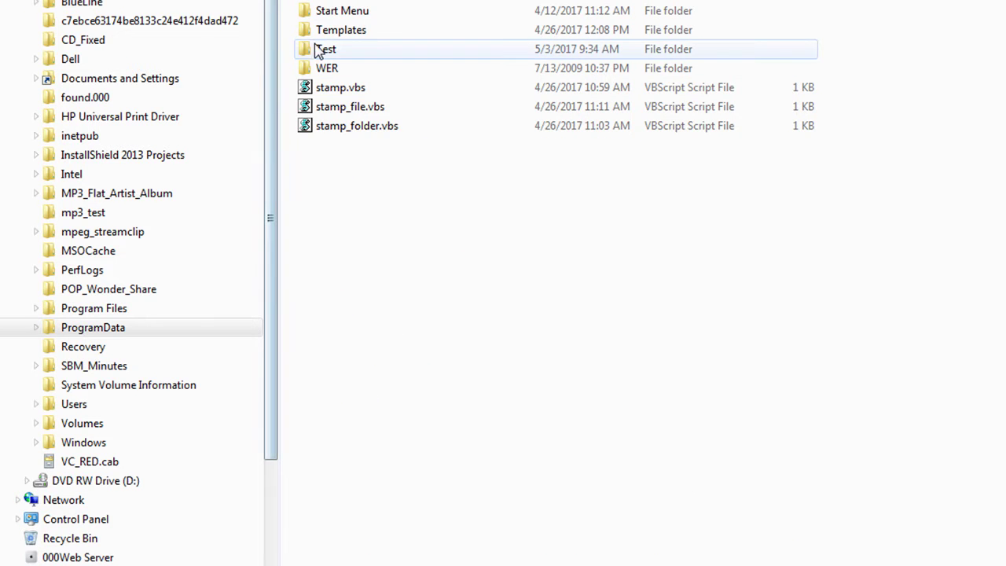
click(308, 51)
double_click(308, 50)
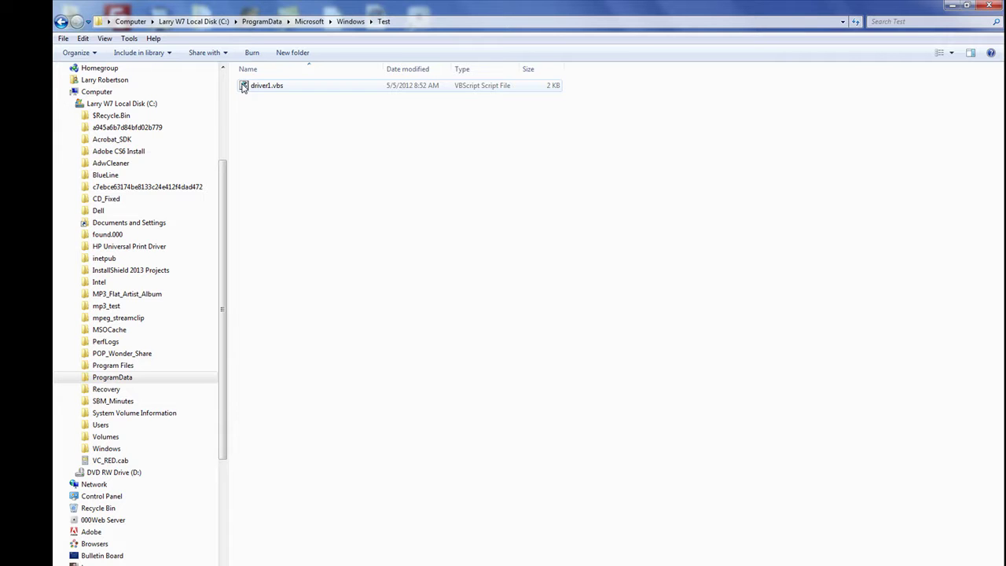
Open driver1.vbs in Notepad using the Edit context-menu command.
right_click(243, 87)
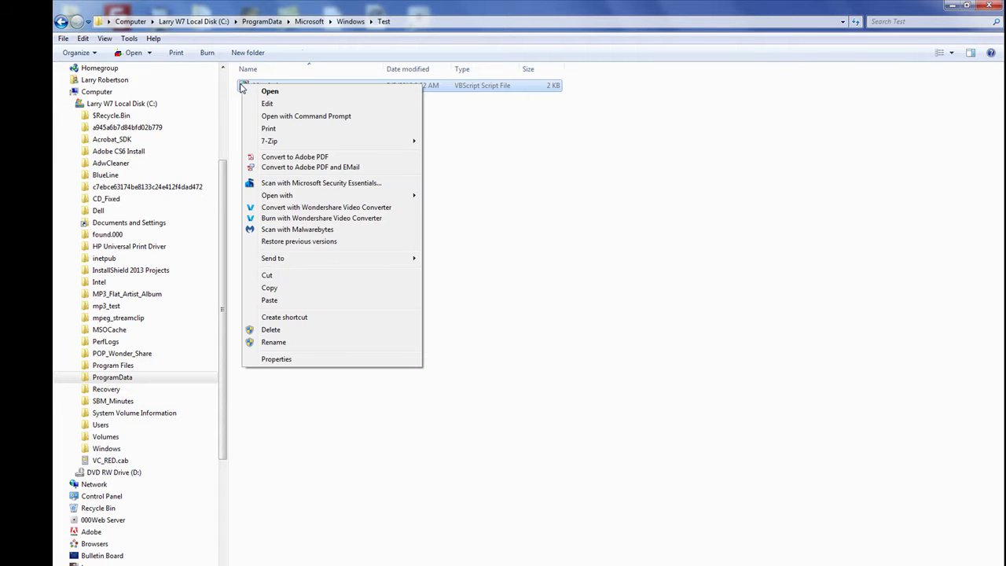
click(268, 103)
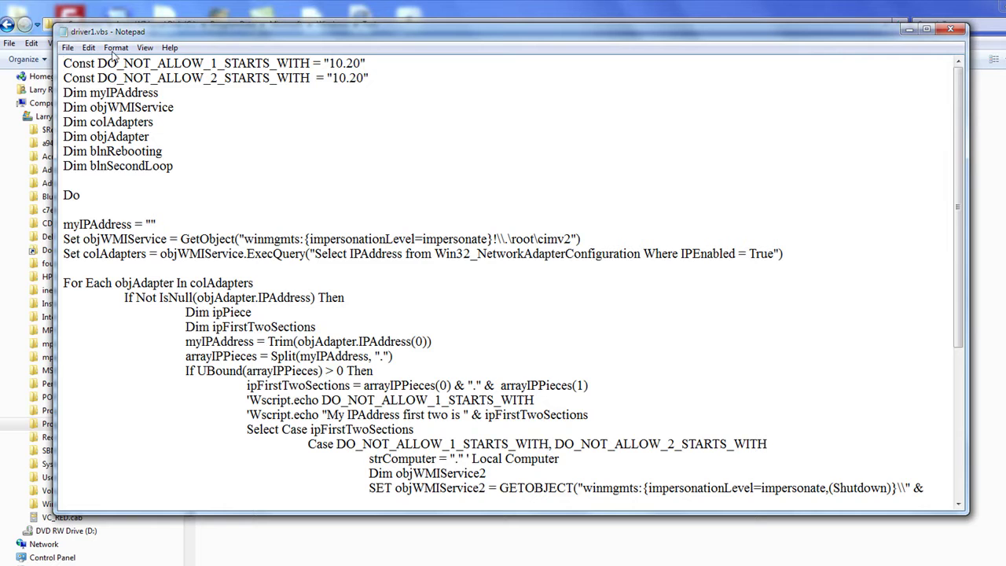
Inspect the 10.20 values in the first two Const lines of driver1.vbs.
drag(212, 34, 246, 33)
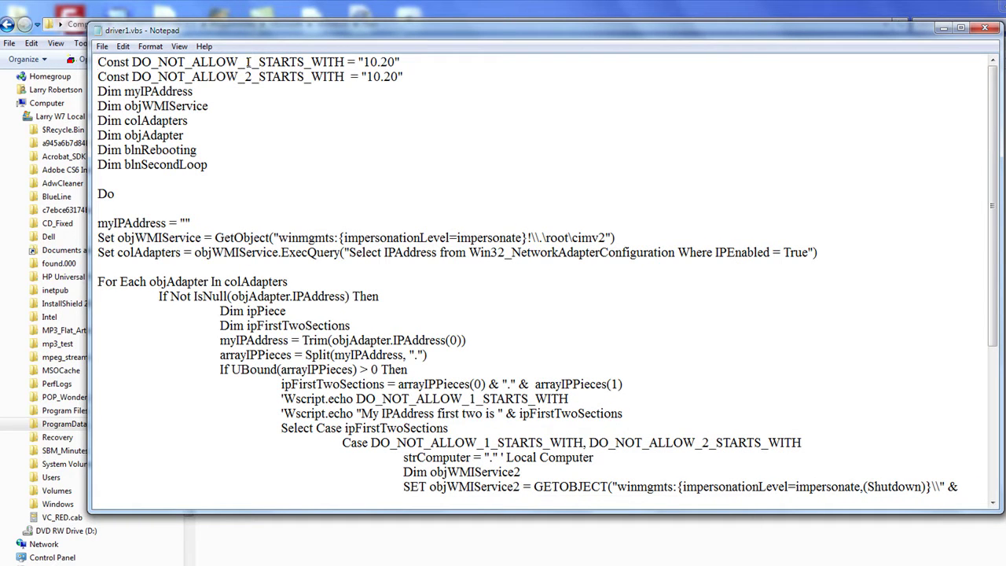
drag(363, 62, 405, 65)
click(409, 61)
drag(371, 76, 399, 76)
click(366, 76)
Check the DO_NOT_ALLOW_1_STARTS_WITH and DO_NOT_ALLOW_2_STARTS_WITH constants on the Case line.
scroll(428, 209, down, 2)
scroll(428, 208, down, 1)
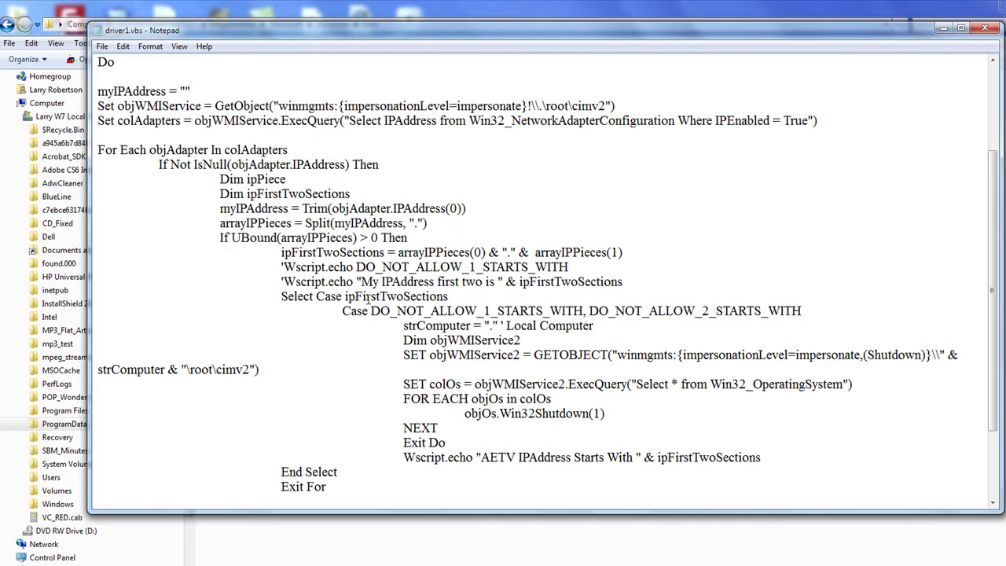
scroll(461, 319, down, 1)
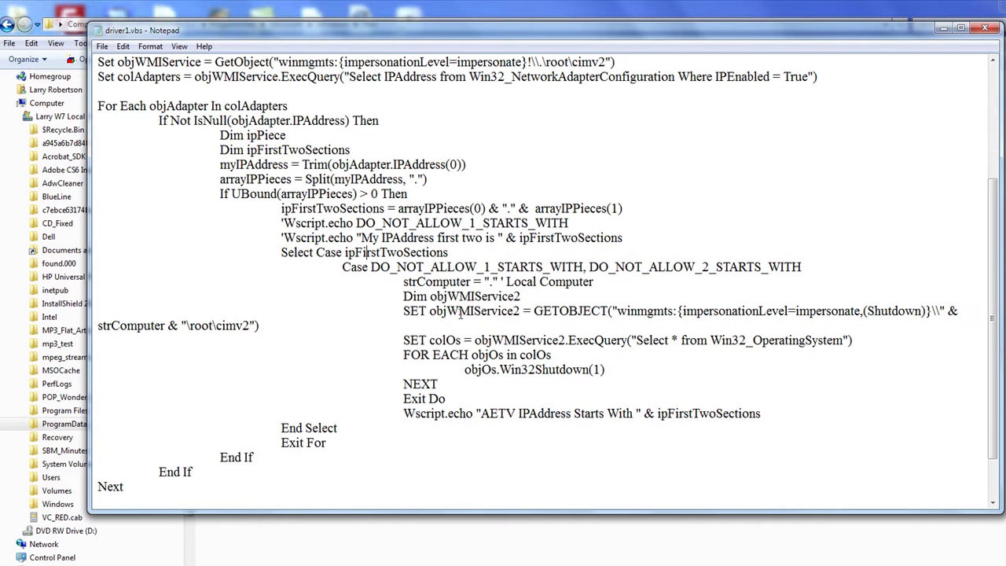
double_click(425, 268)
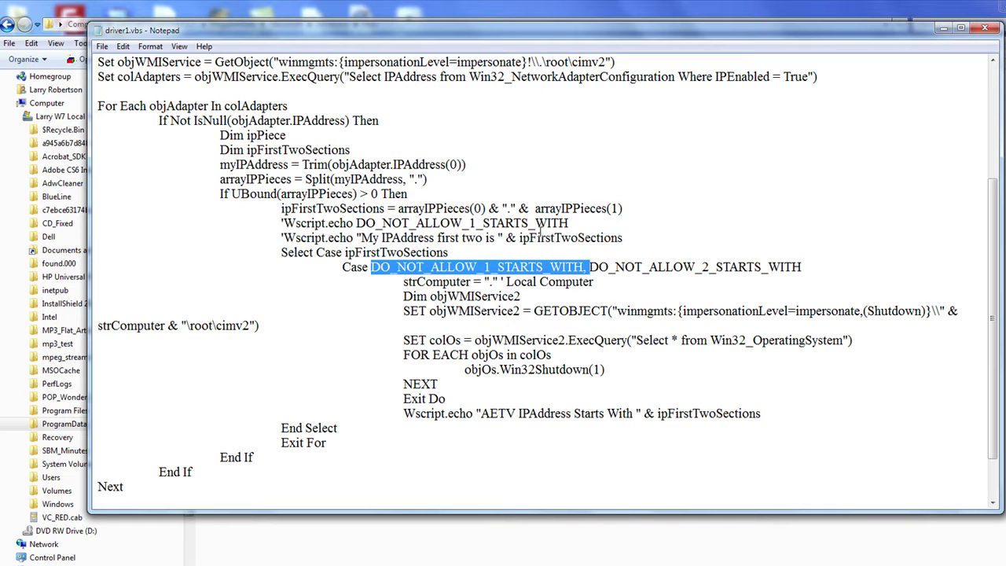
double_click(644, 267)
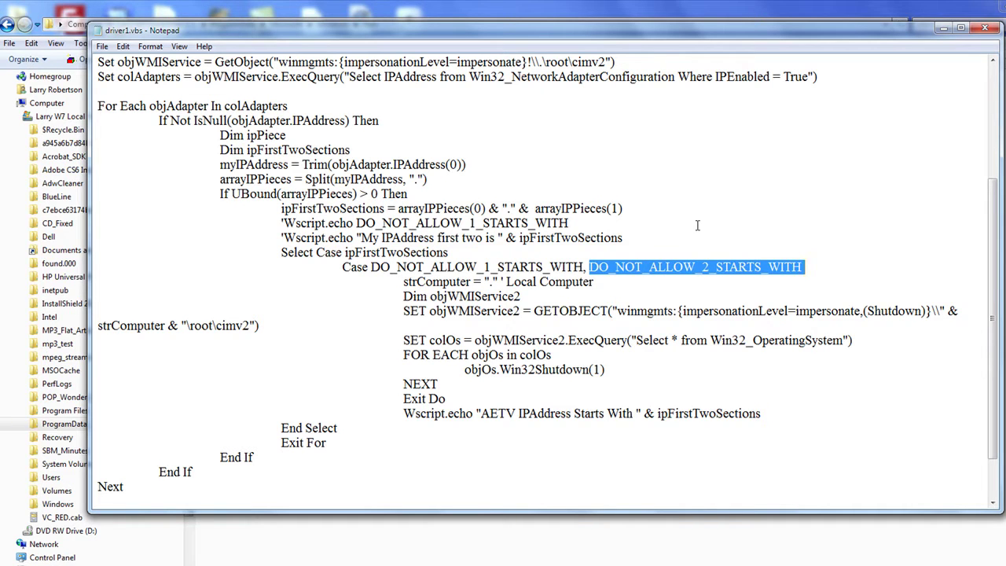
scroll(682, 213, up, 4)
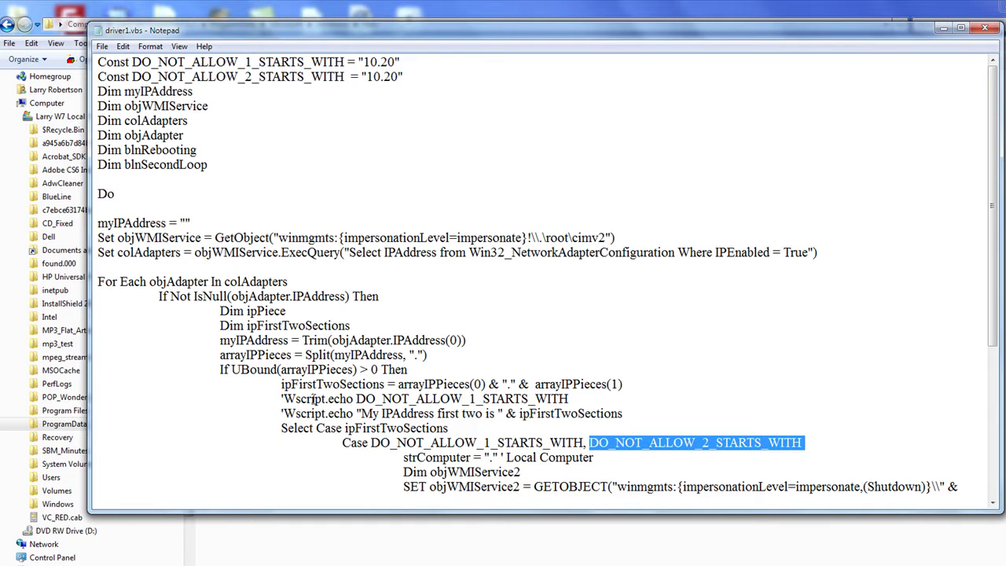
click(207, 194)
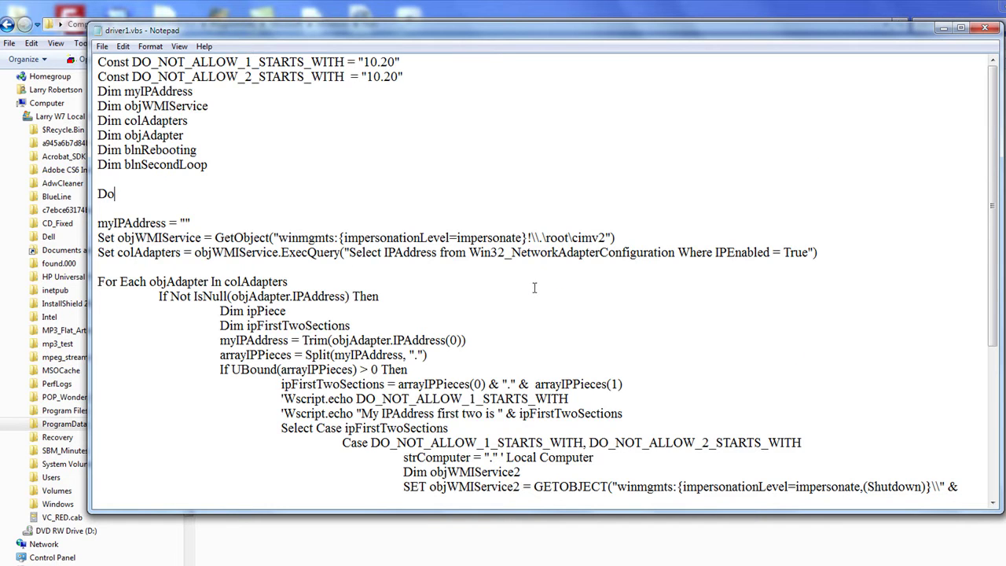
Review the objOs.Win32Shutdown call and the 10.20 prefix, then close Notepad.
scroll(534, 288, down, 4)
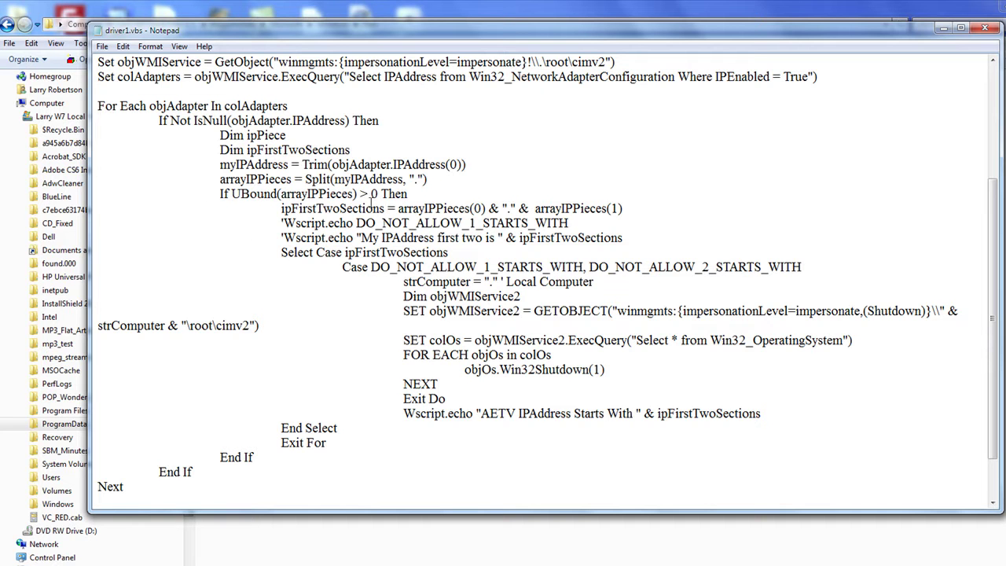
double_click(516, 369)
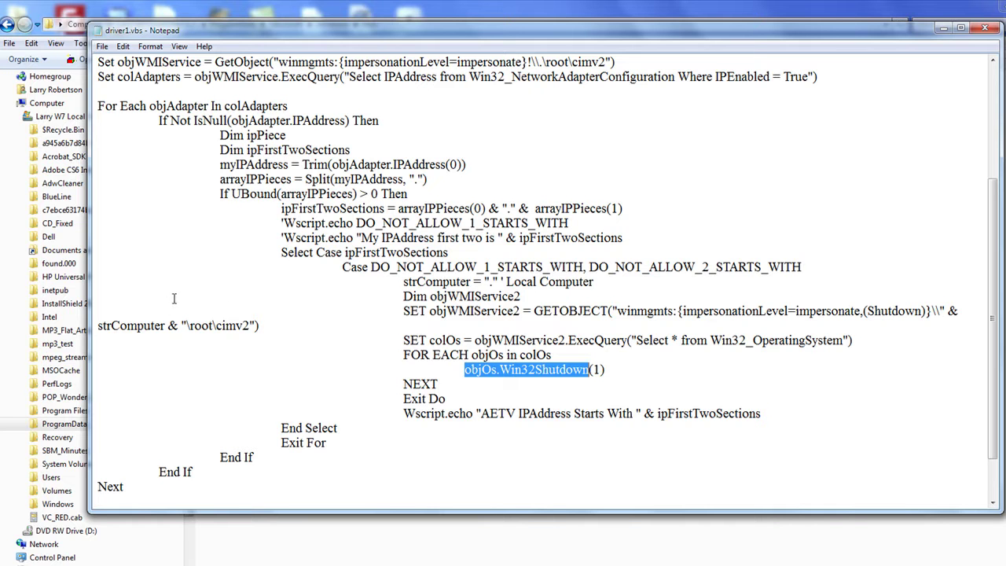
scroll(120, 331, up, 2)
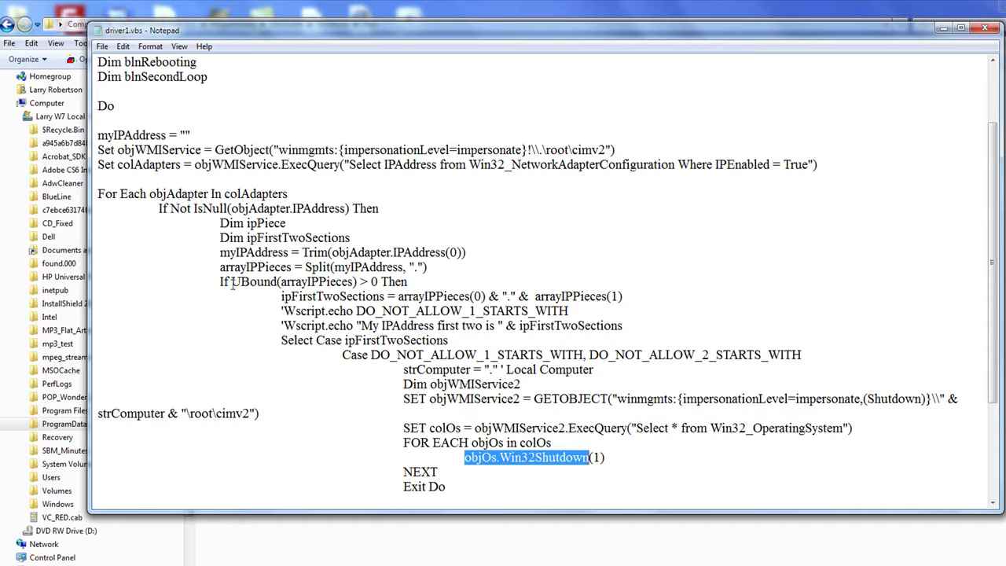
click(99, 194)
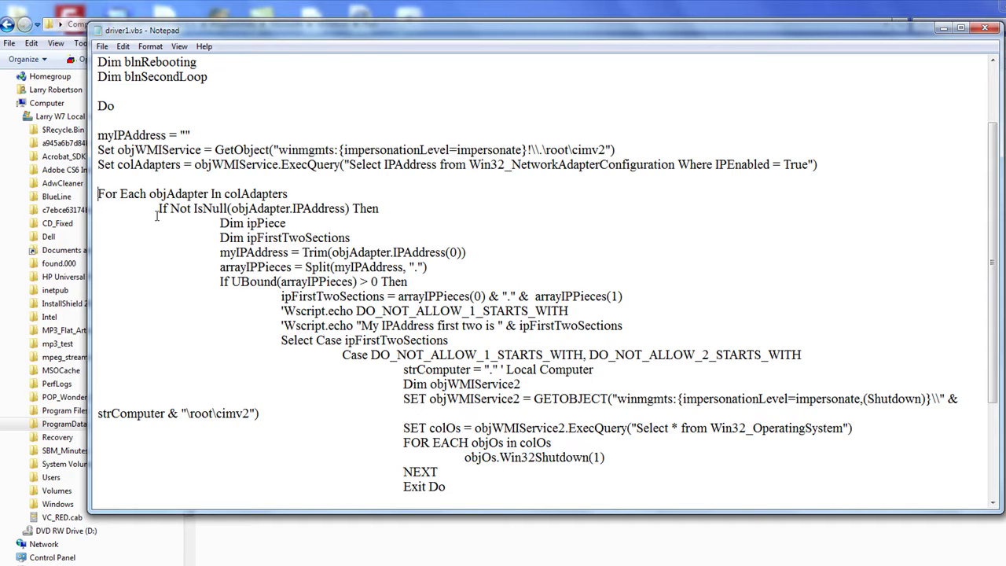
scroll(160, 208, up, 2)
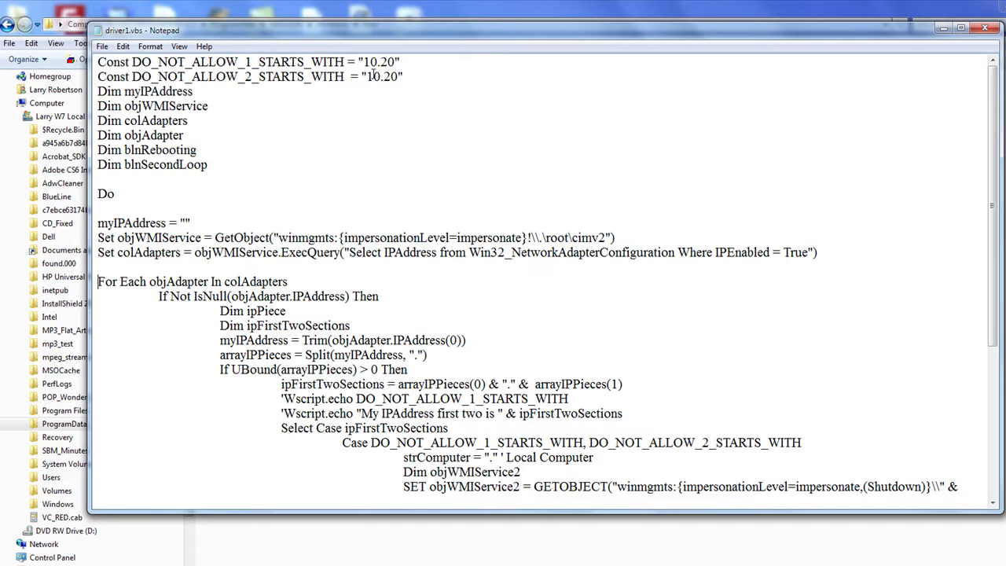
drag(364, 61, 399, 62)
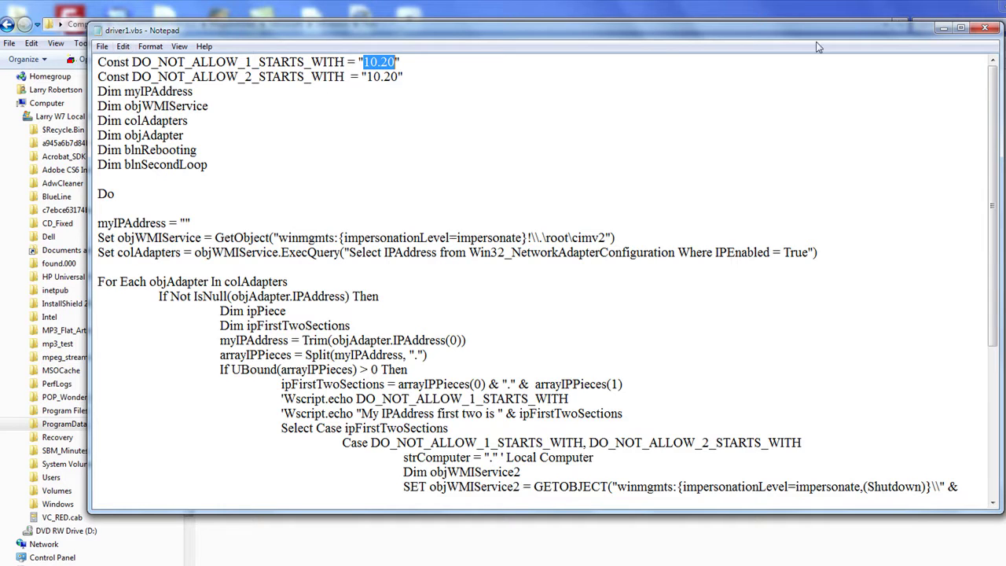
click(985, 30)
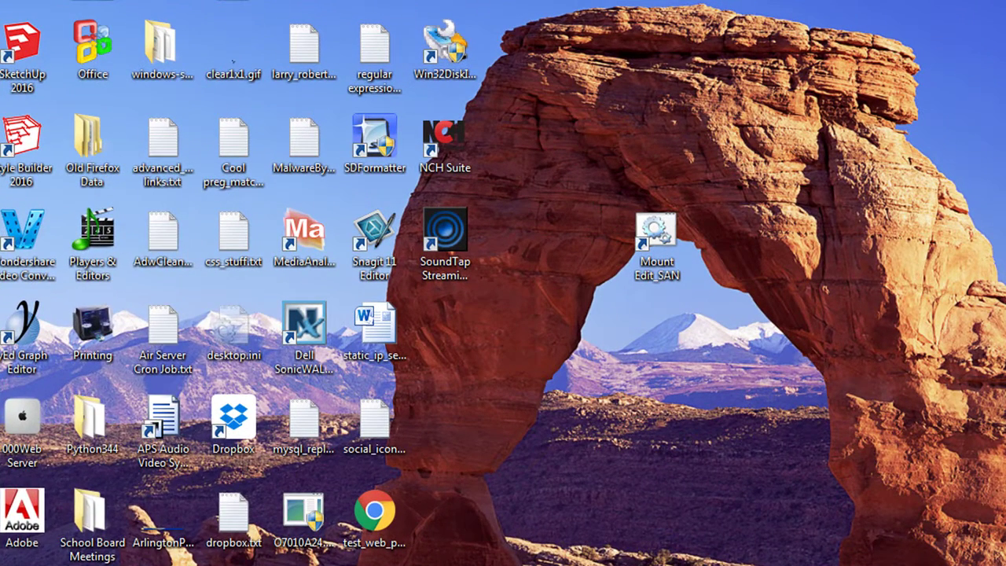
Launch Task Scheduler from Control Panel's Administrative Tools.
key(super)
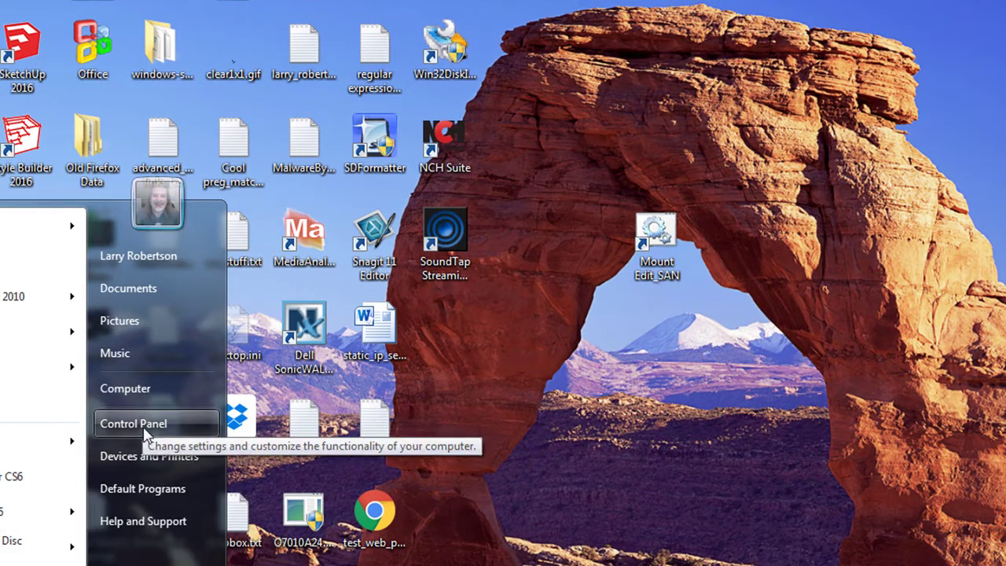
click(141, 426)
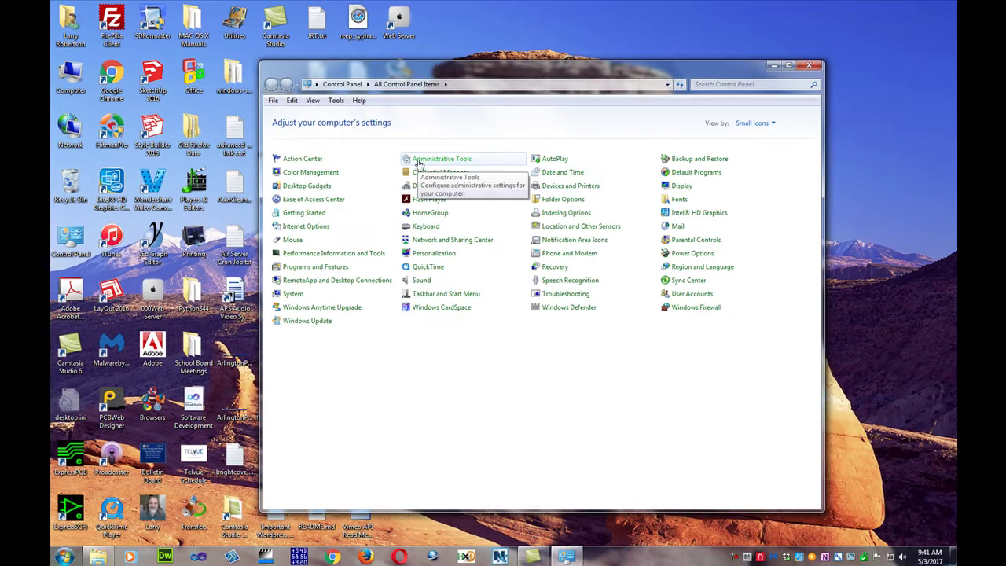
click(418, 162)
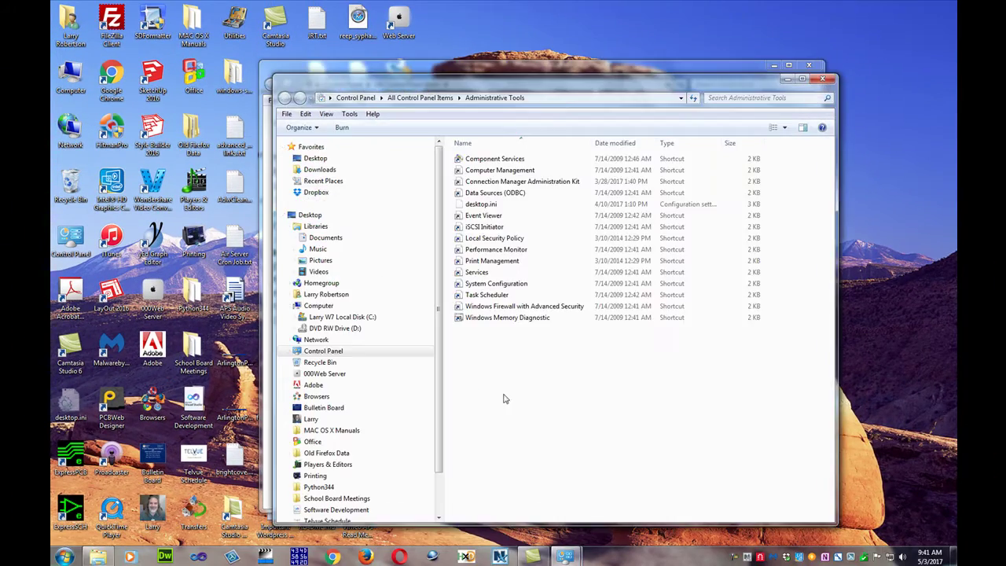
right_click(462, 297)
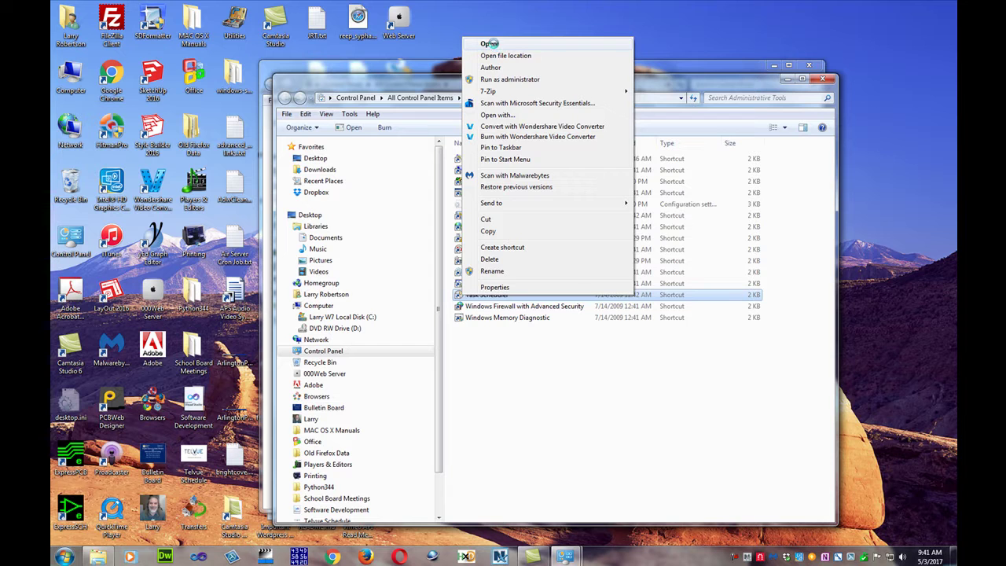
click(498, 46)
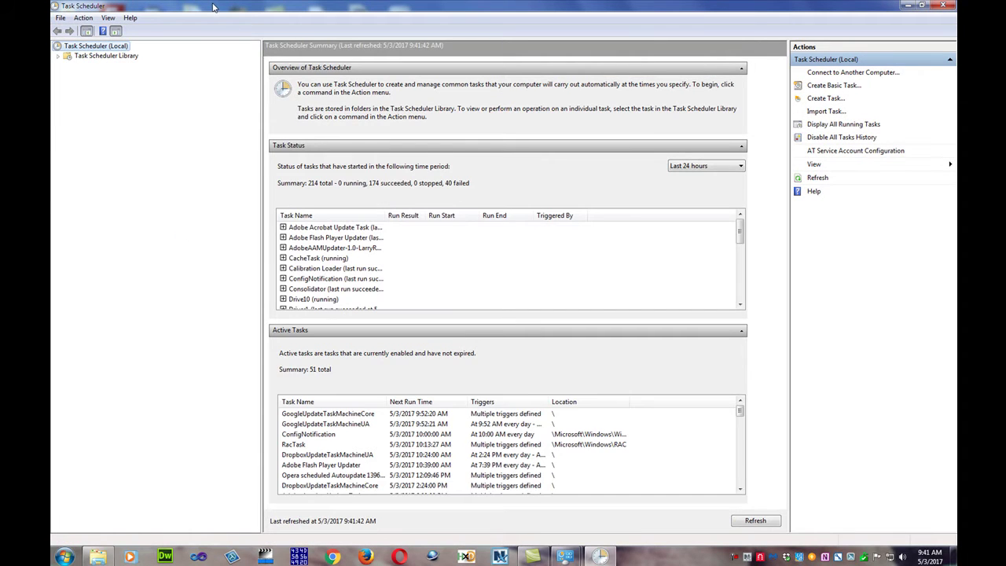
Expand Task Scheduler Library down to Microsoft\Windows and select the Windows folder.
click(59, 56)
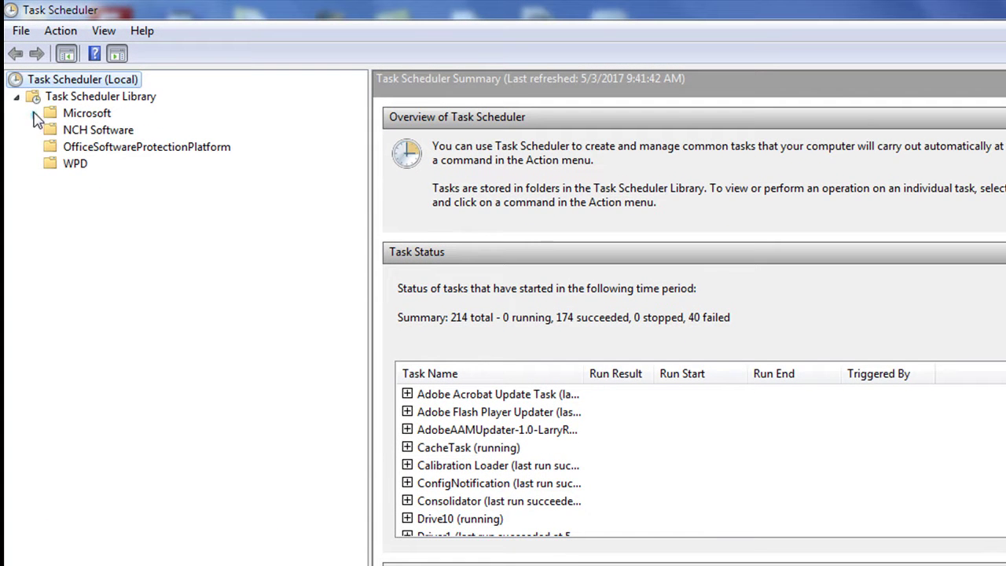
click(34, 115)
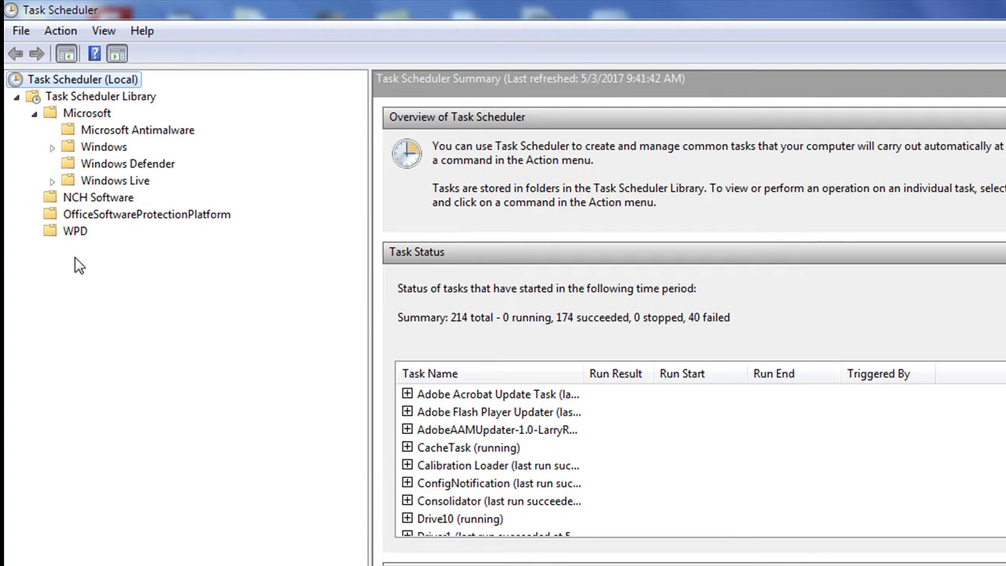
click(52, 148)
click(66, 149)
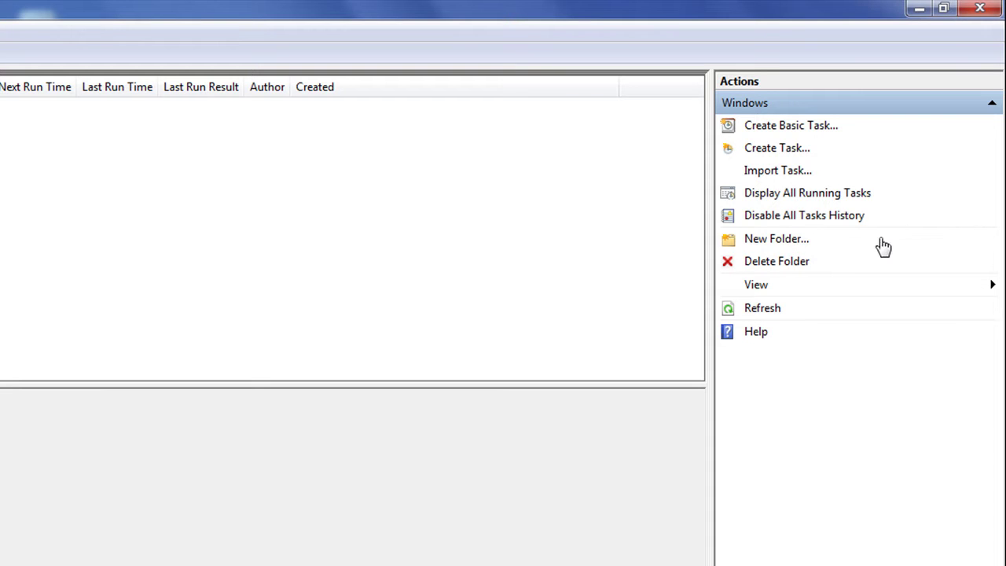
Create a new folder named 'Test' under Windows and open it.
click(937, 240)
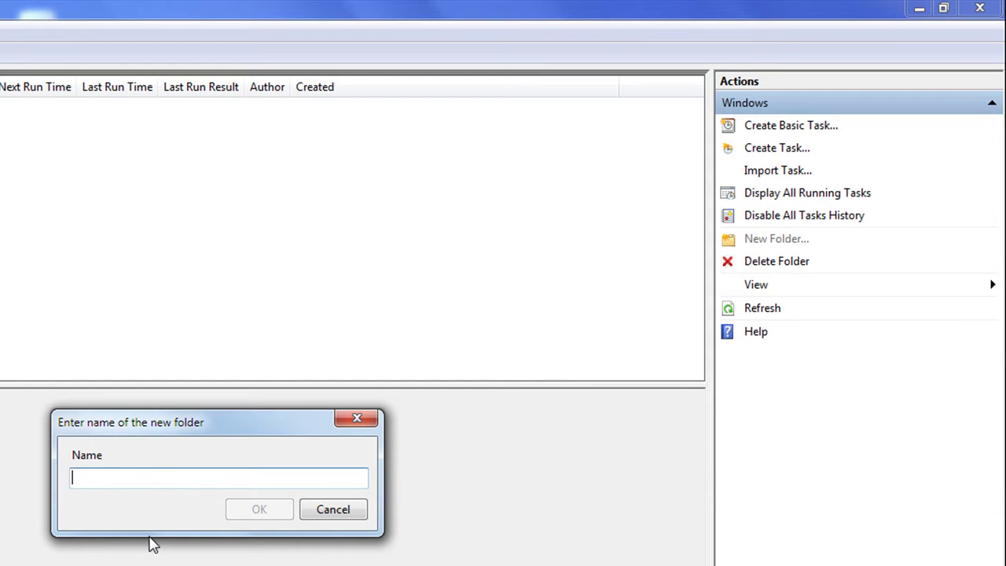
text(Test)
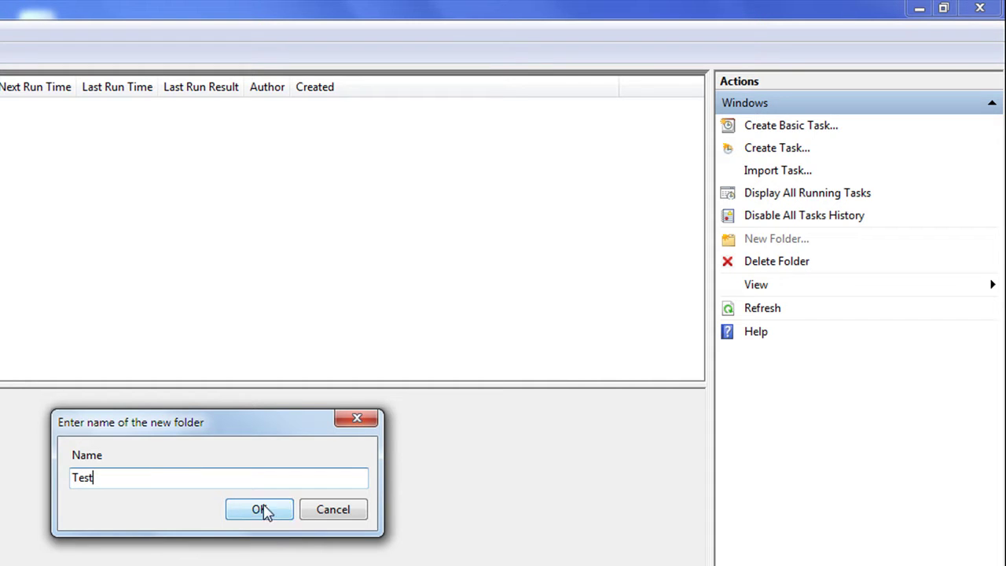
click(260, 510)
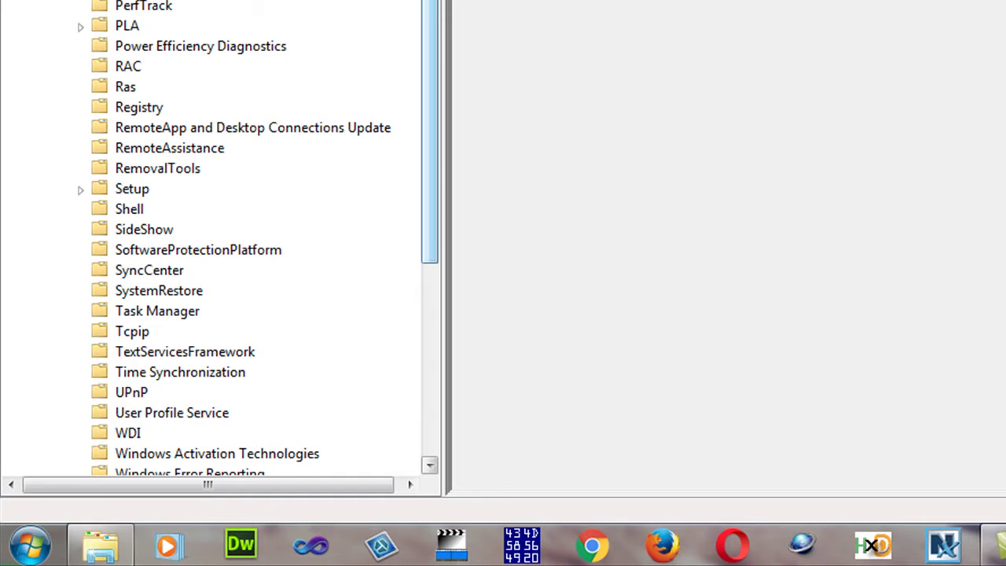
scroll(406, 105, down, 4)
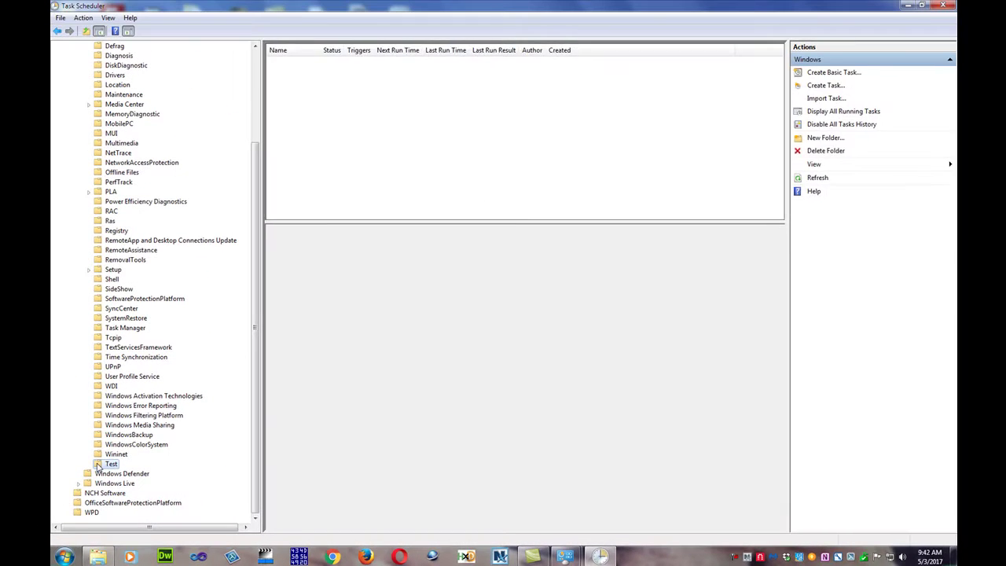
click(98, 438)
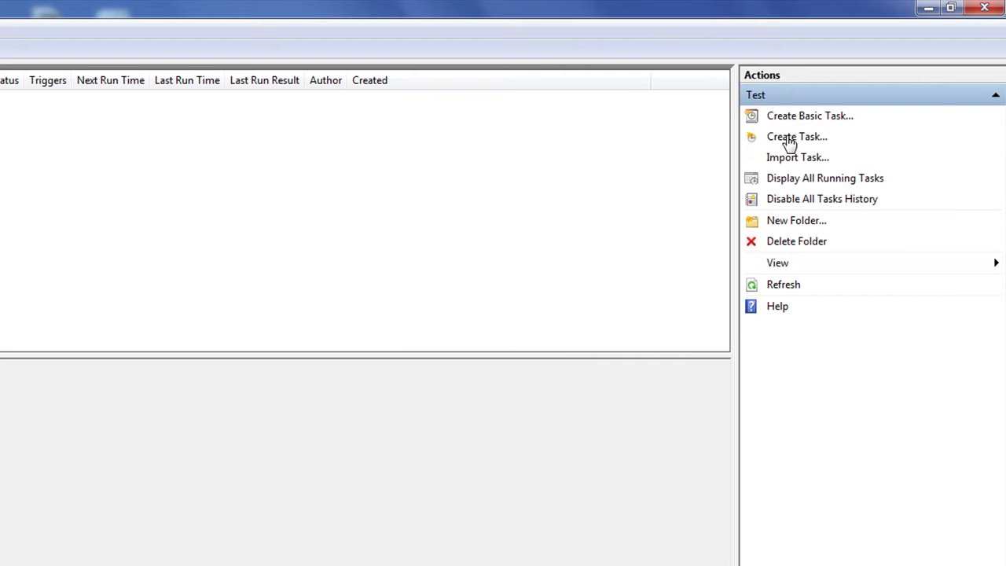
Create task 'Test' running whether or not the user is logged on, with highest privileges.
click(786, 140)
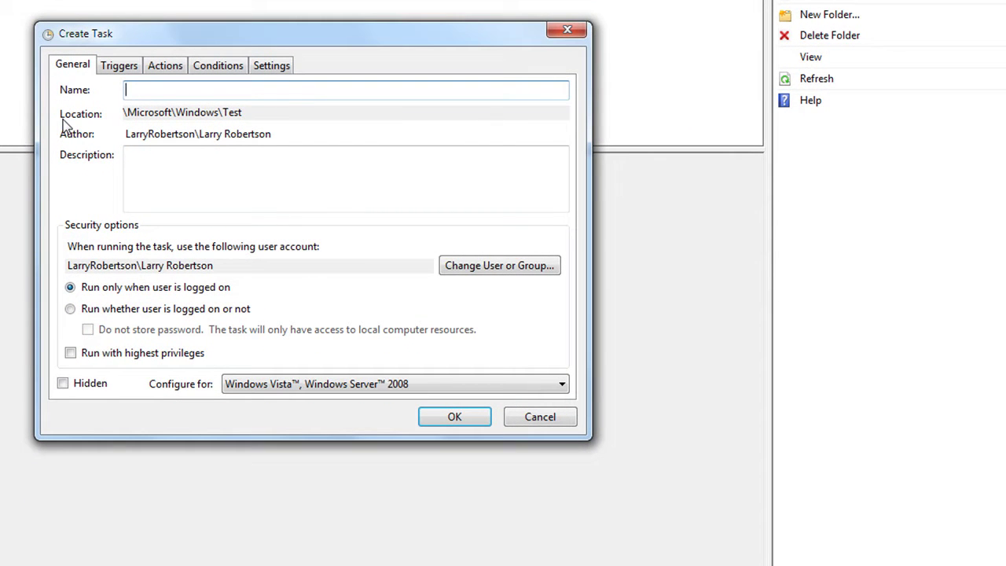
text(Test)
click(132, 155)
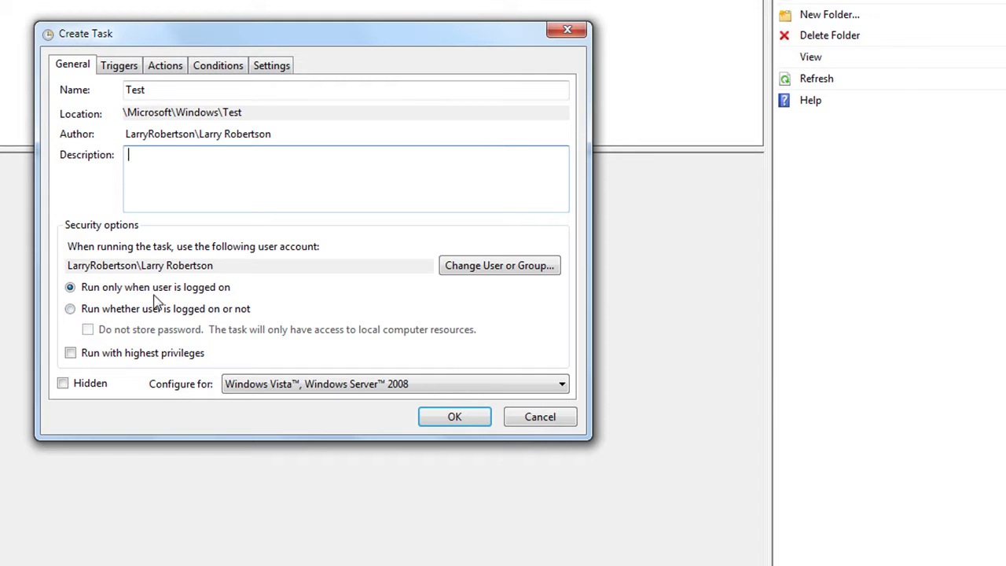
click(70, 309)
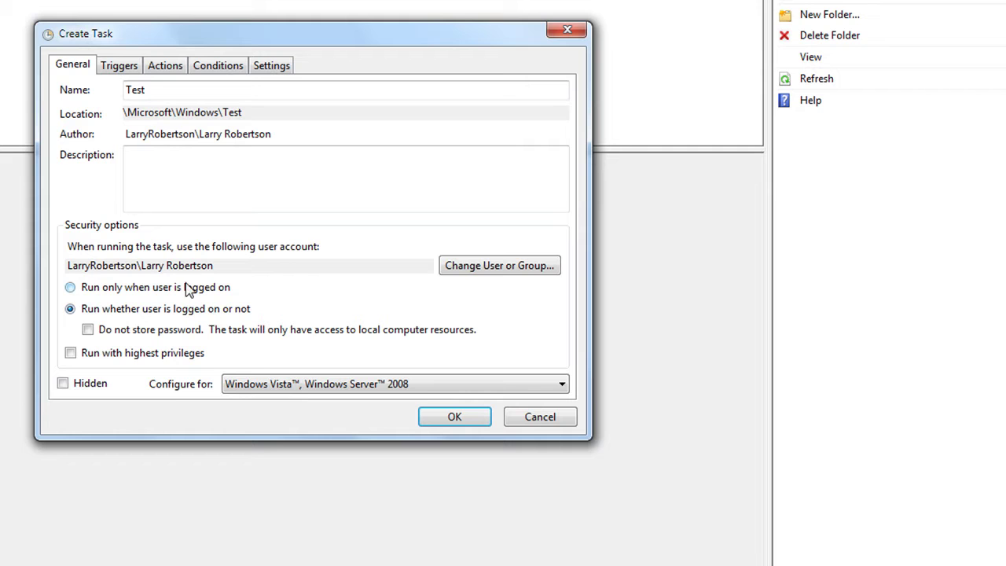
click(71, 354)
click(167, 67)
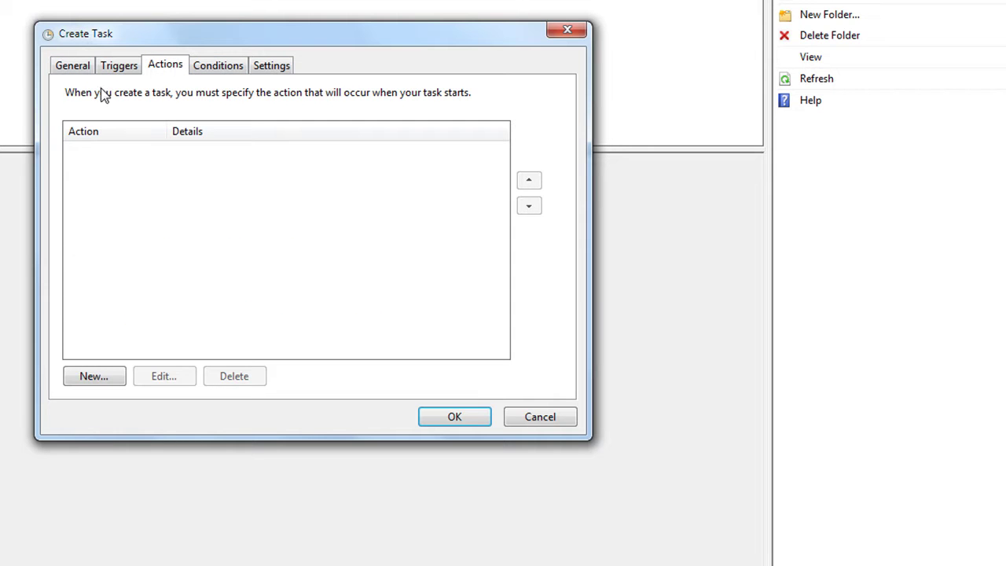
Add a new action starting C:\ProgramData\Microsoft\Windows\Test\driver1.vbs.
click(91, 377)
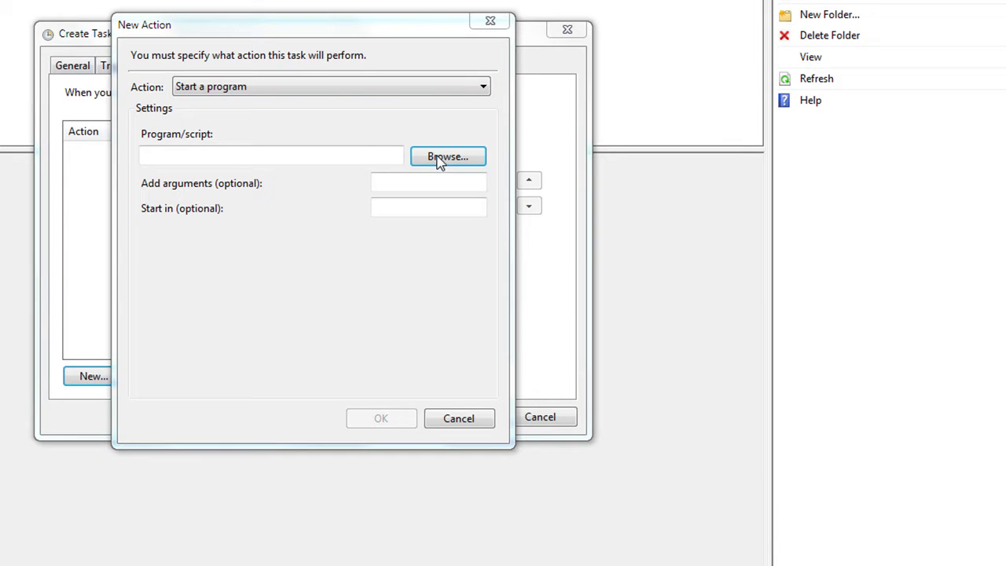
click(441, 160)
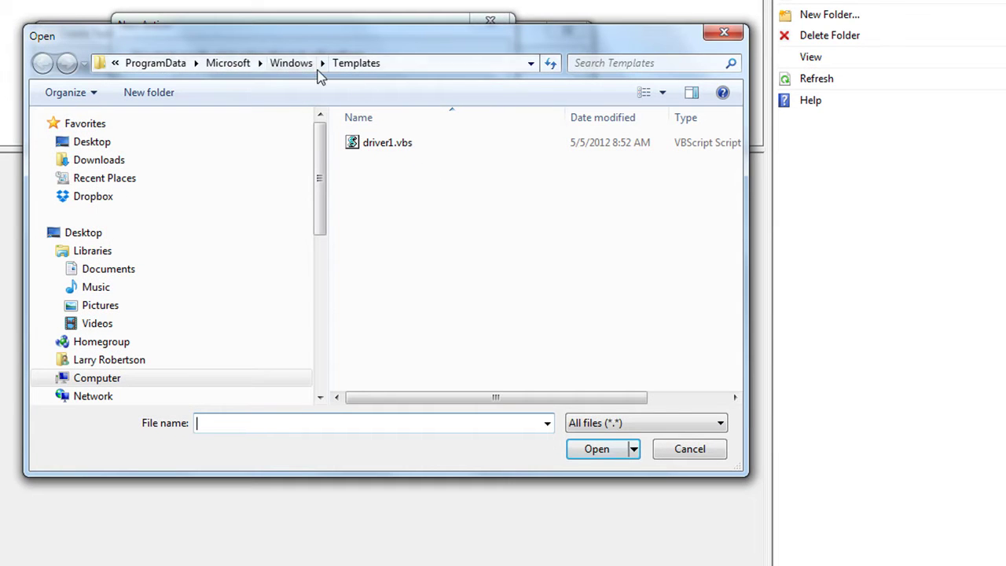
click(289, 63)
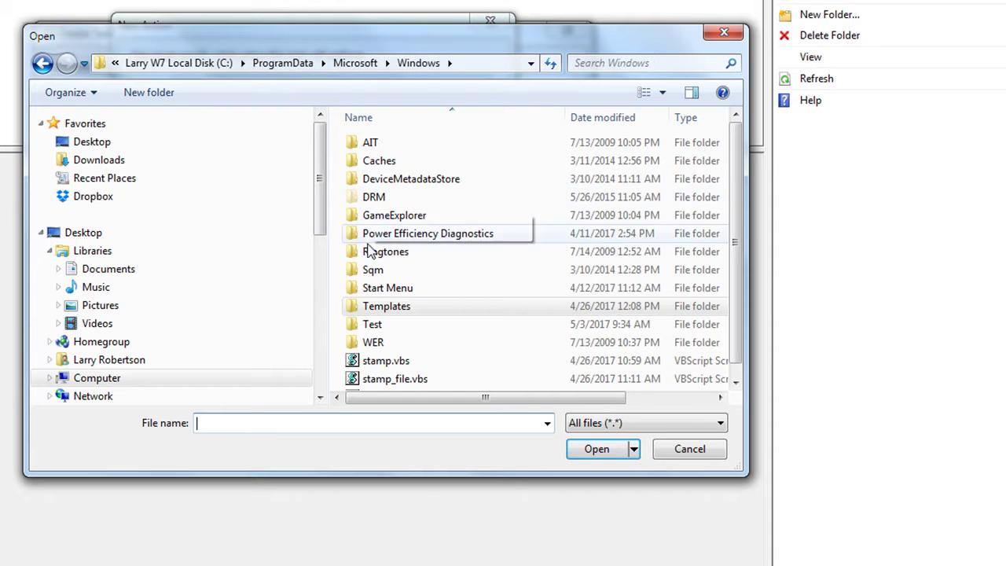
double_click(354, 325)
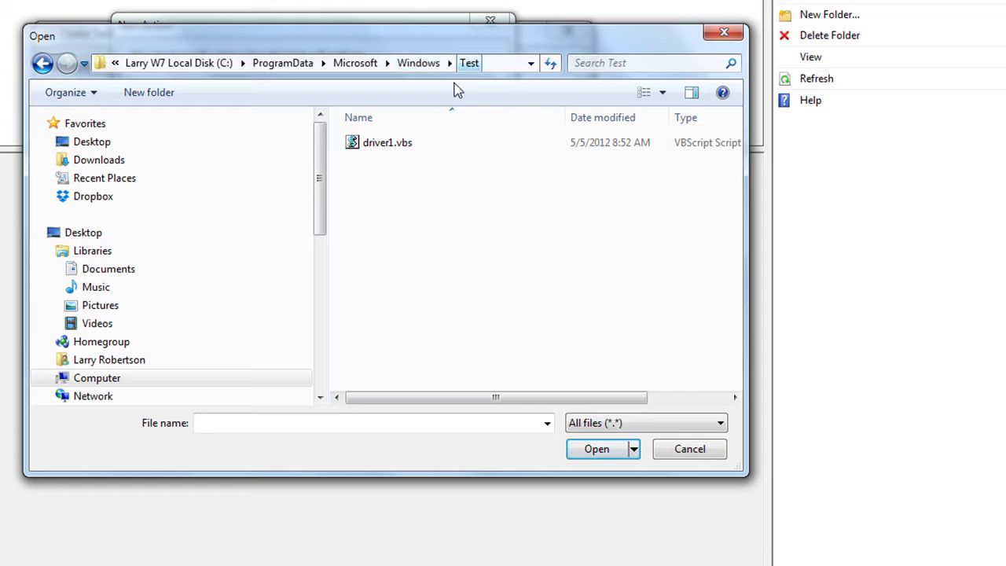
click(354, 149)
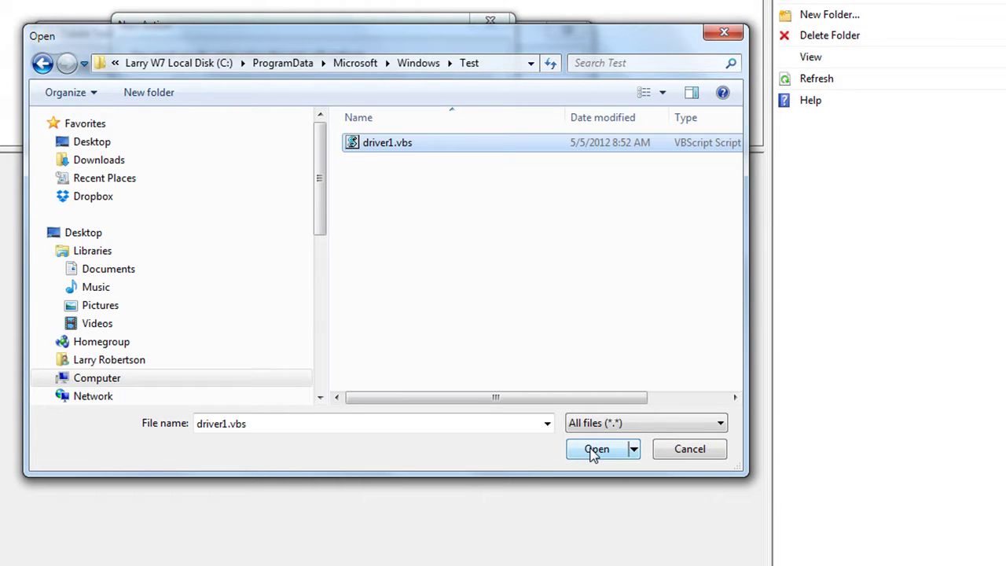
click(594, 450)
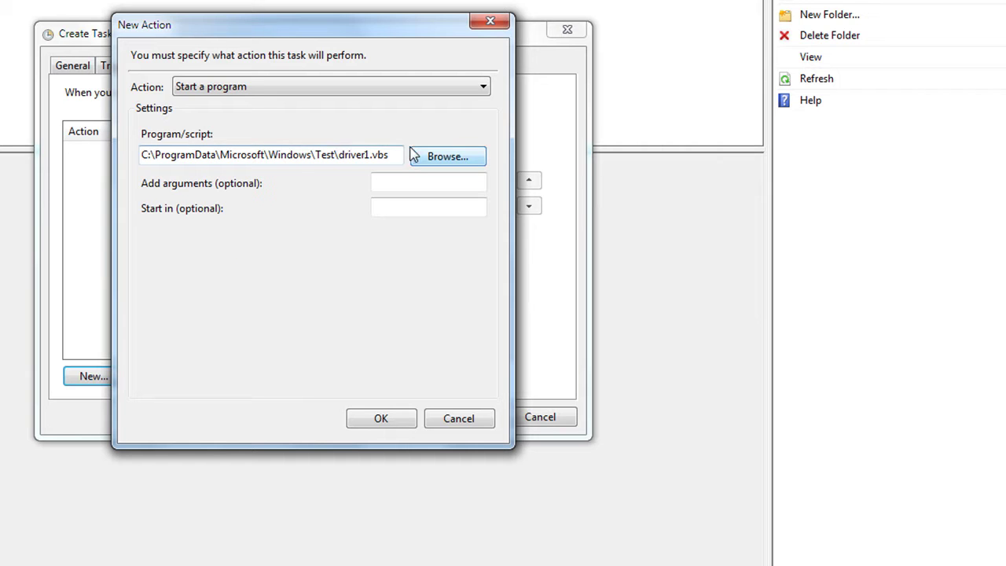
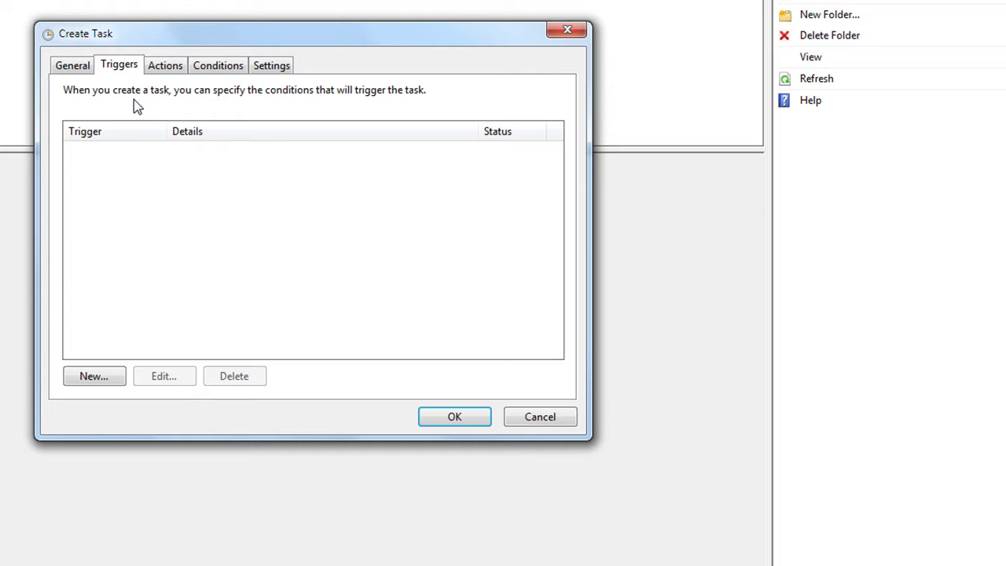
Add a trigger that begins the task 'At log on' for any user.
click(90, 379)
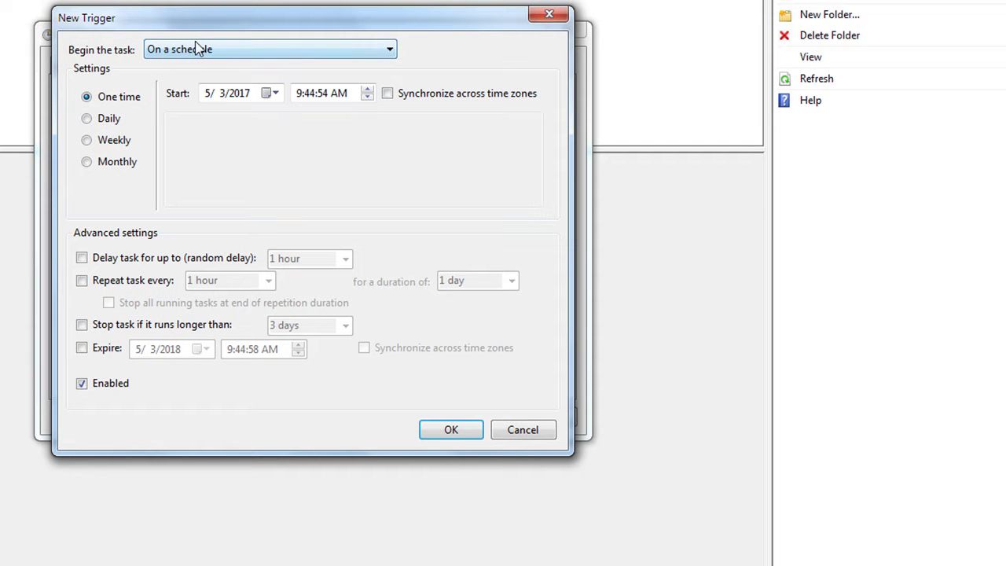
click(390, 49)
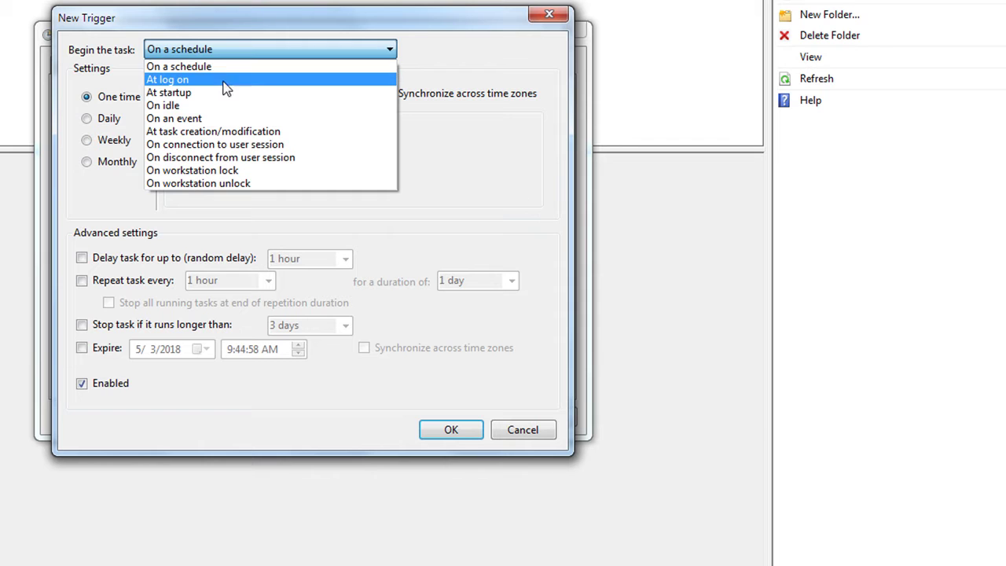
click(158, 80)
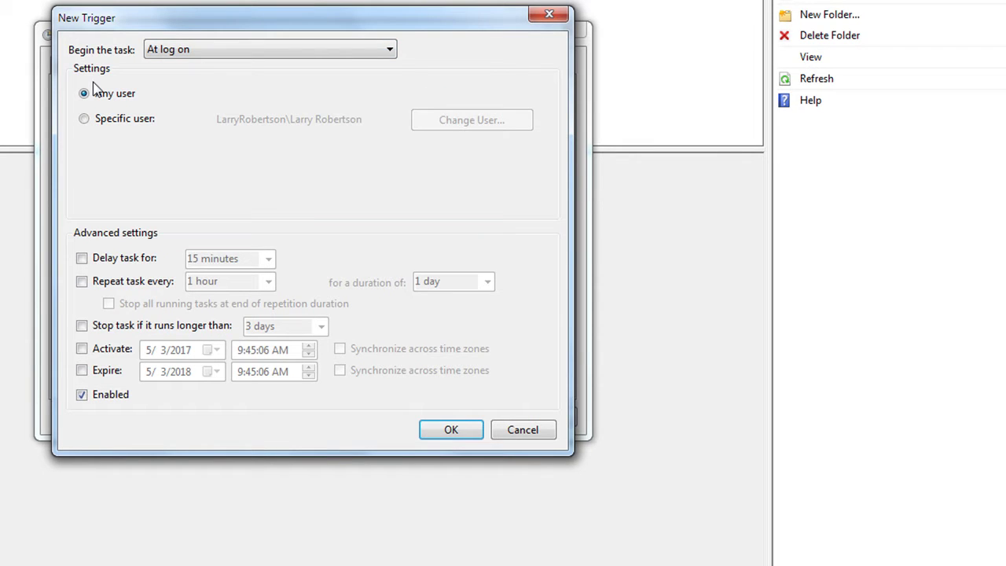
click(446, 432)
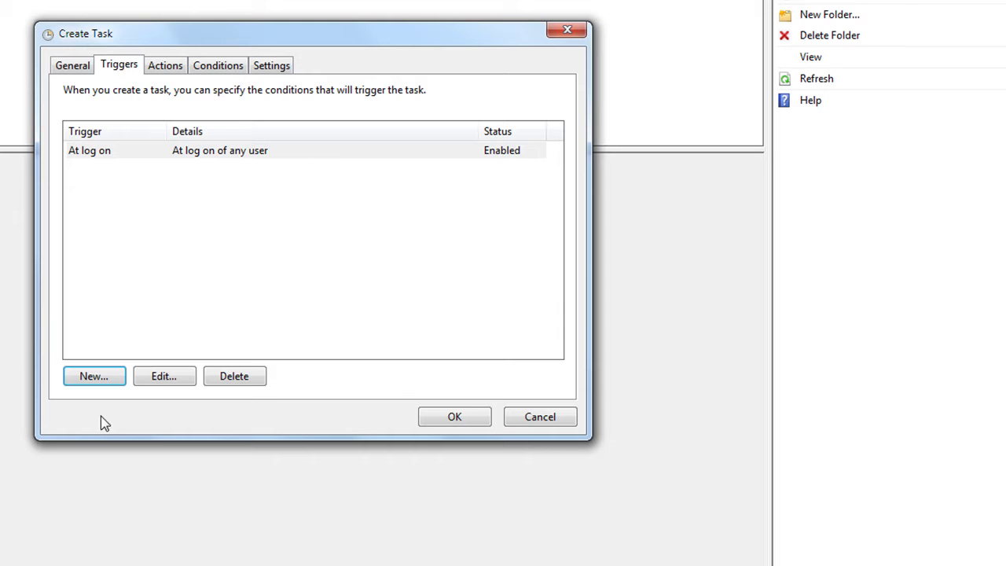
click(86, 377)
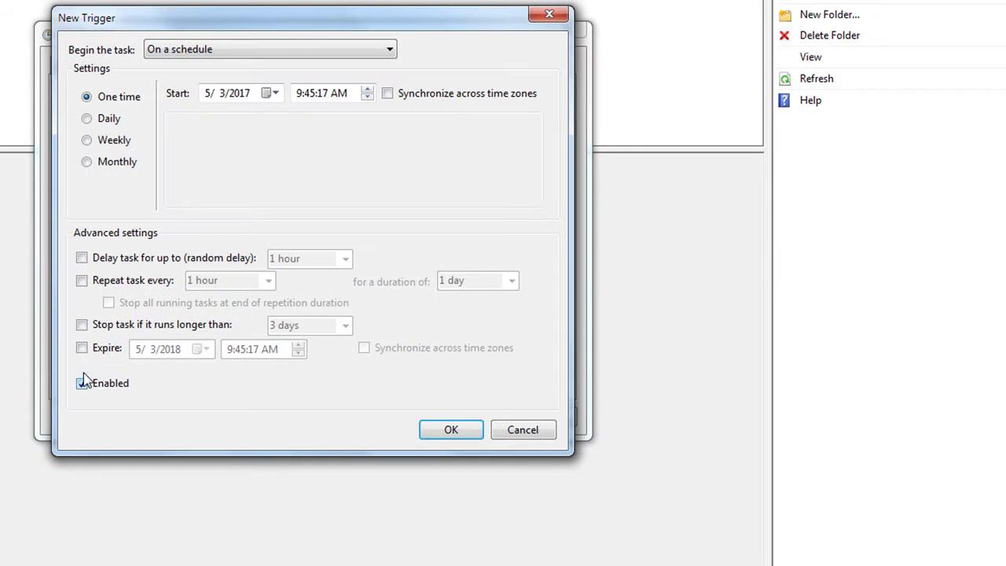
Add an 'At startup' trigger so the task also runs when the system starts.
click(278, 47)
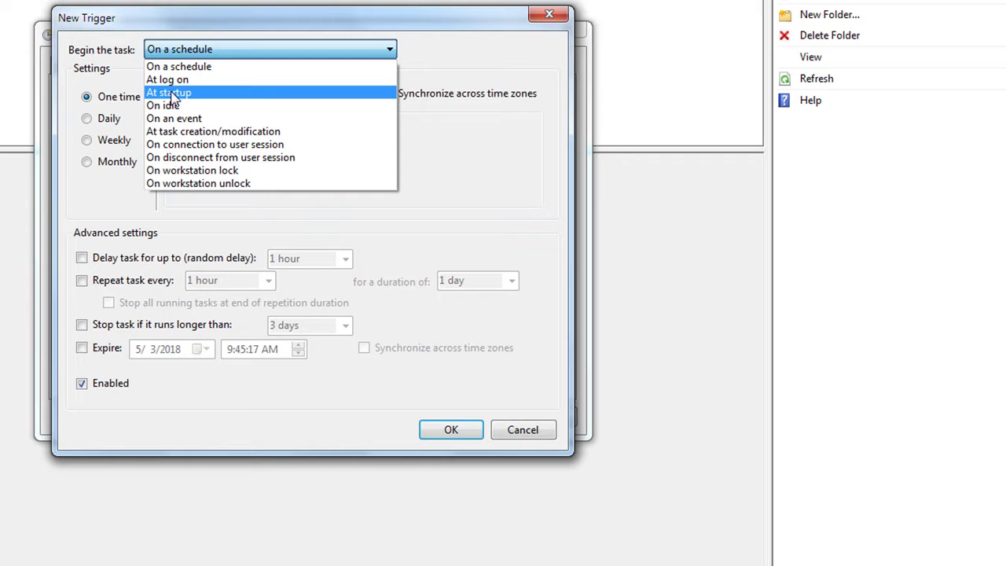
click(173, 93)
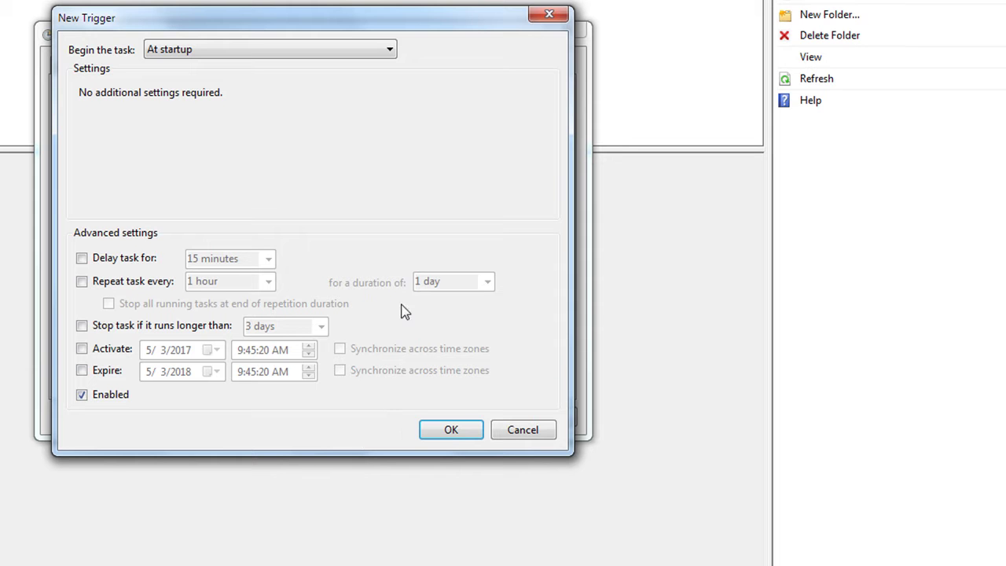
click(450, 431)
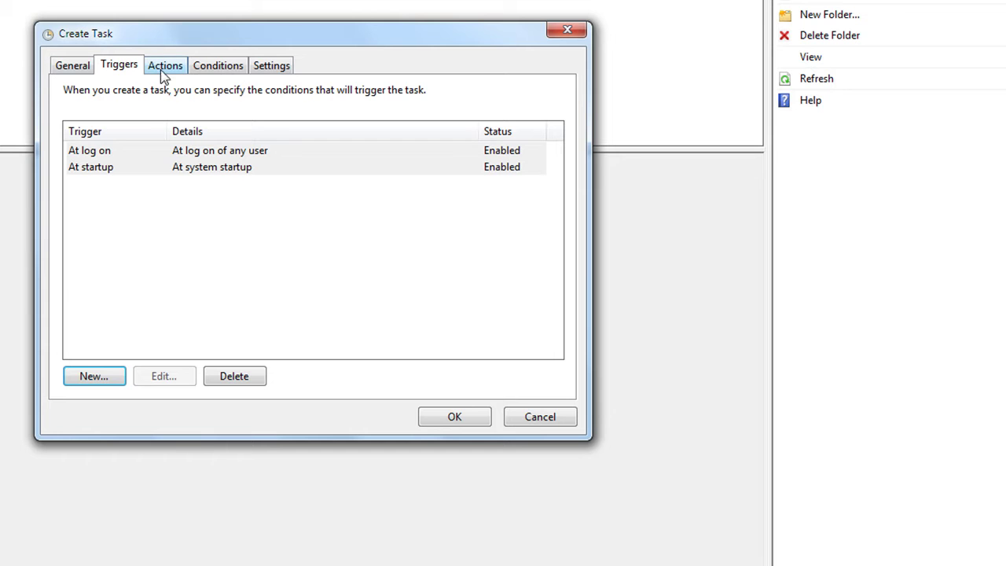
Add an 'On connection to user session' trigger for remote connections.
click(93, 379)
click(203, 50)
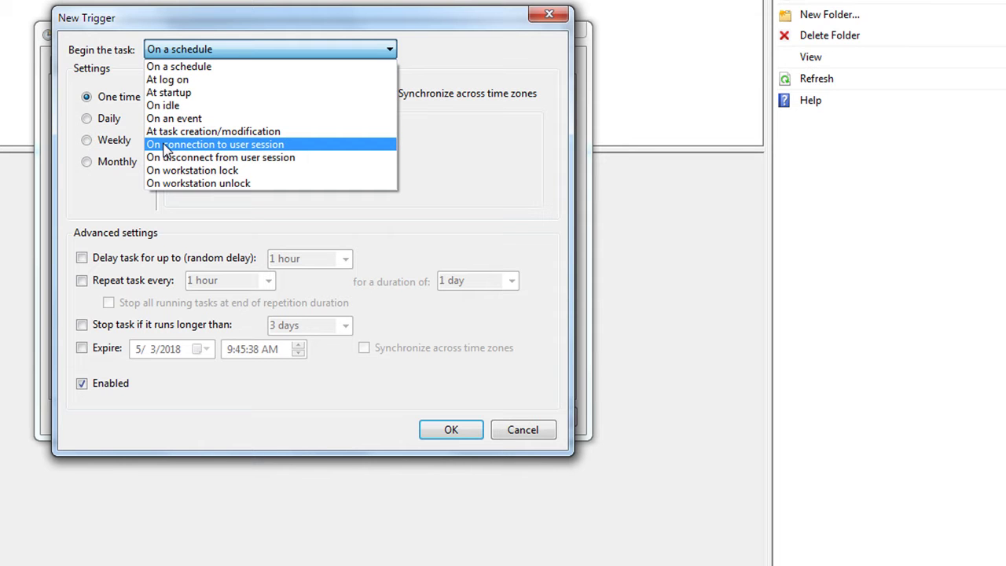
click(166, 146)
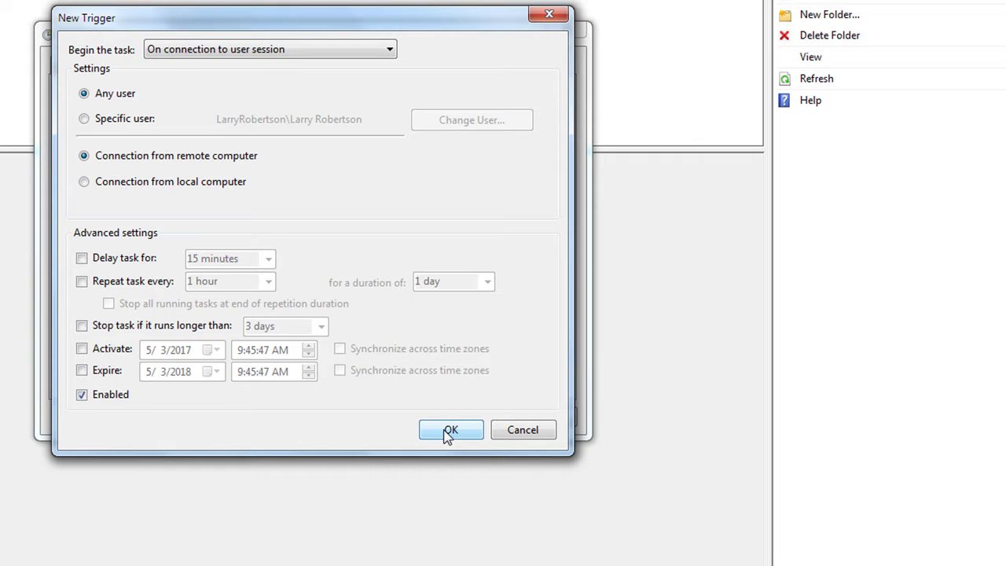
click(448, 433)
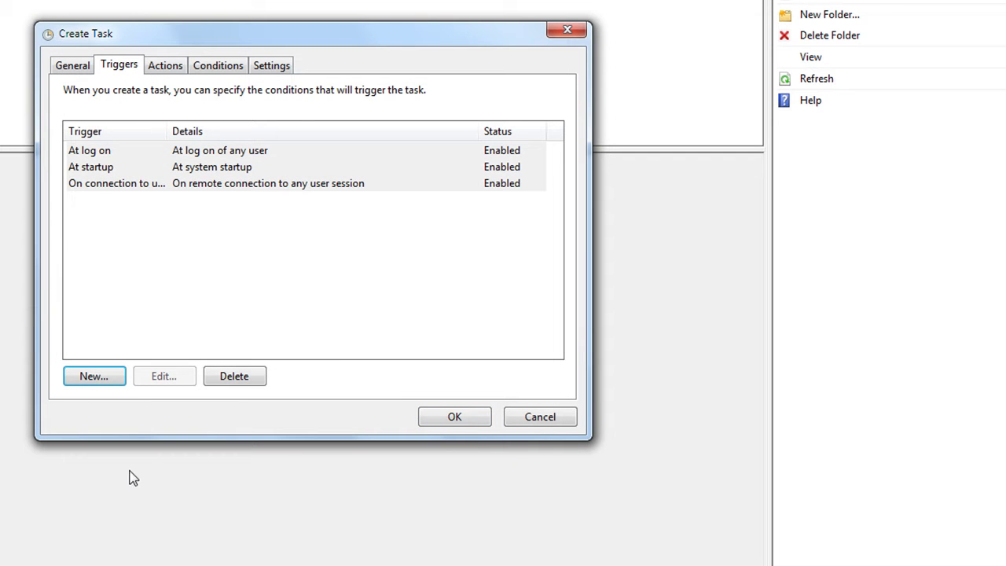
Add an 'On connection to user session' trigger for connections from the local computer.
click(94, 379)
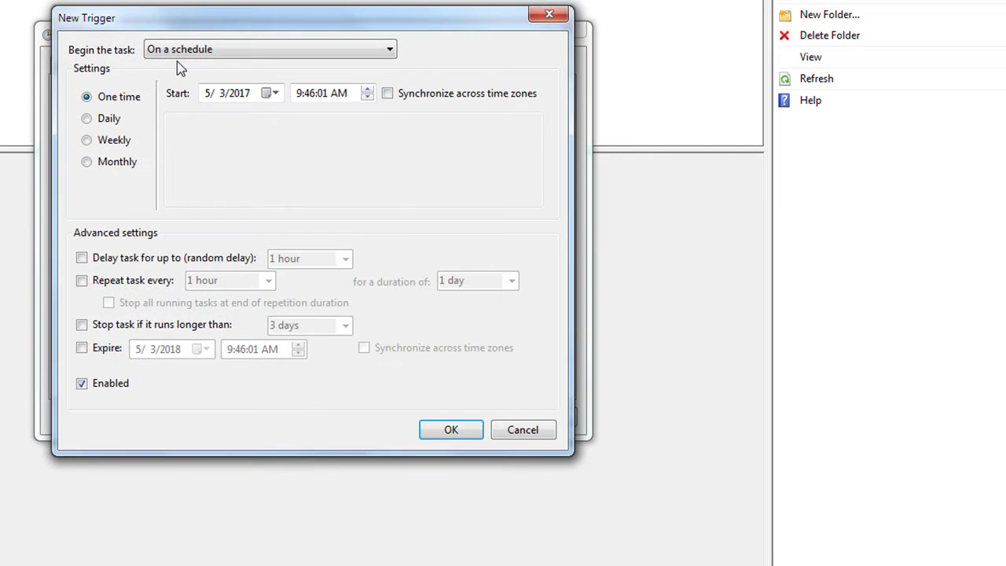
click(191, 50)
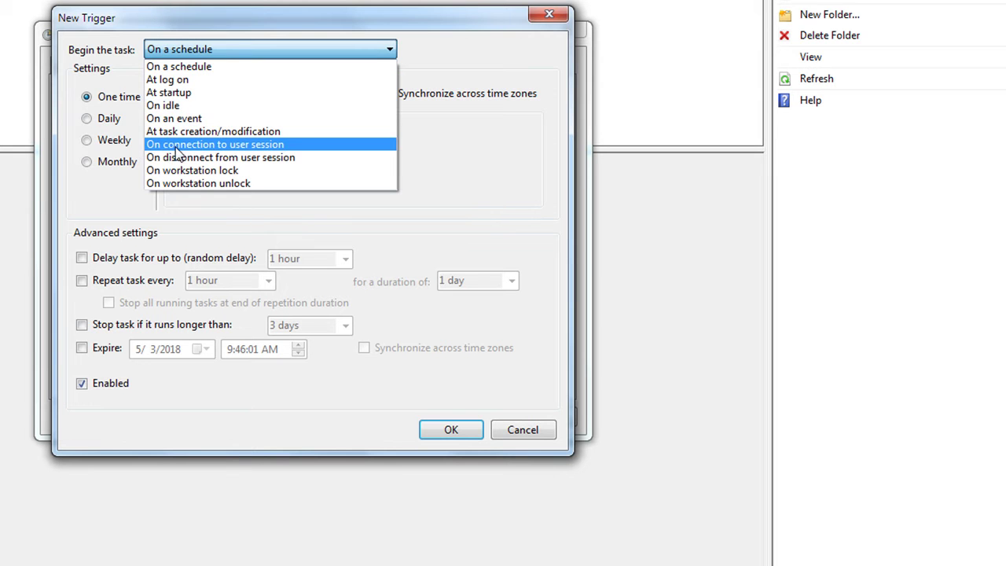
click(176, 146)
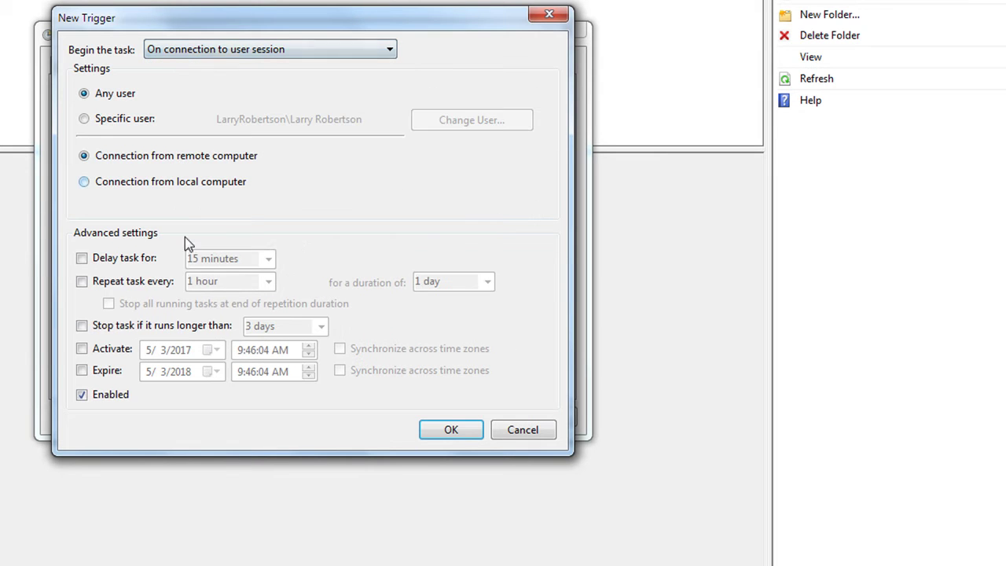
click(84, 181)
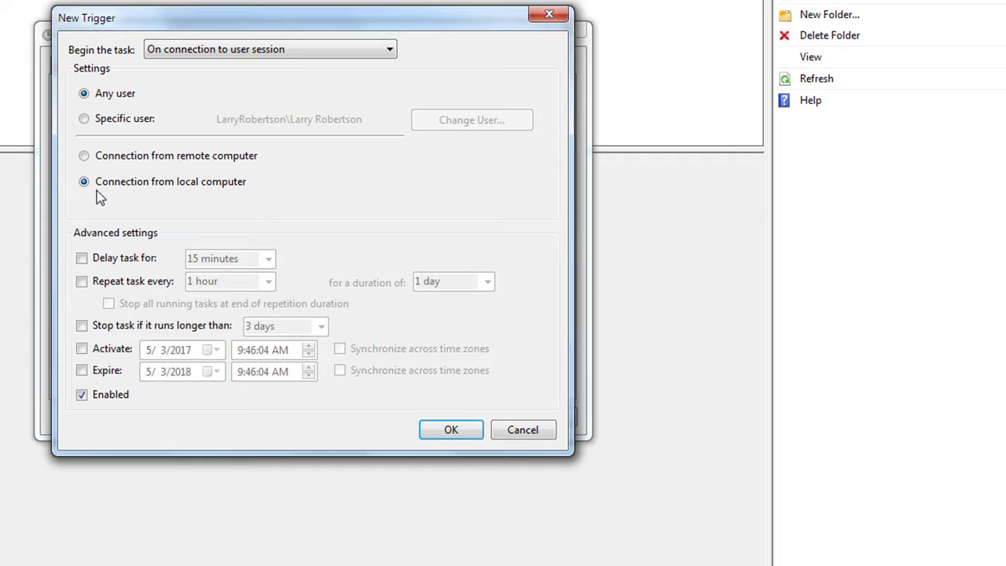
click(445, 425)
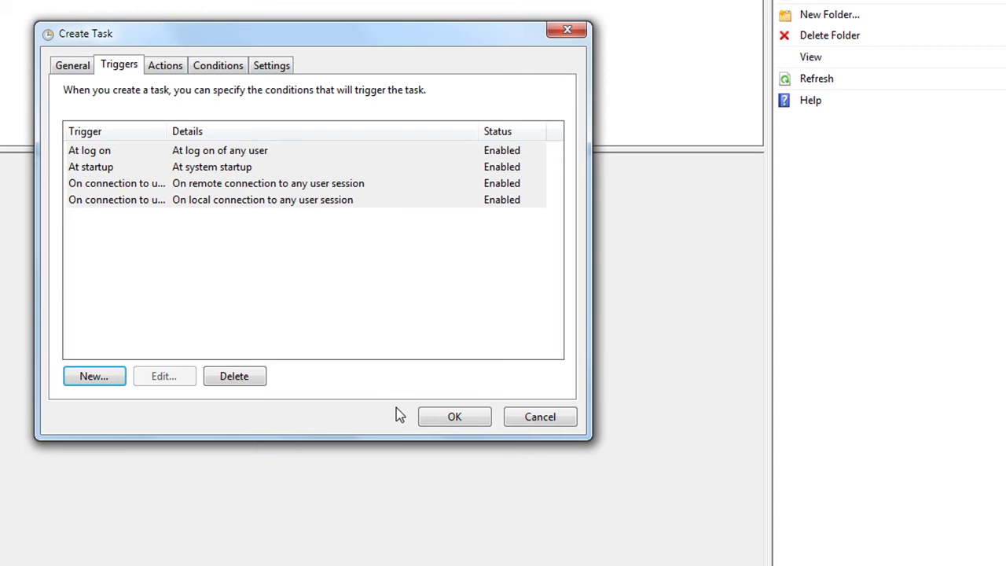
Add an 'On disconnect from user session' trigger for remote disconnects.
click(97, 376)
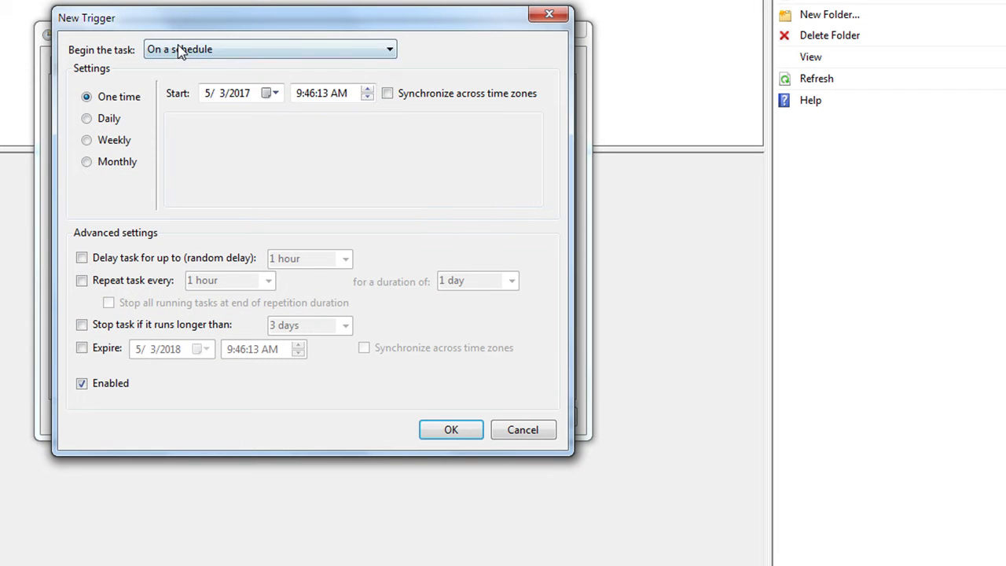
click(179, 51)
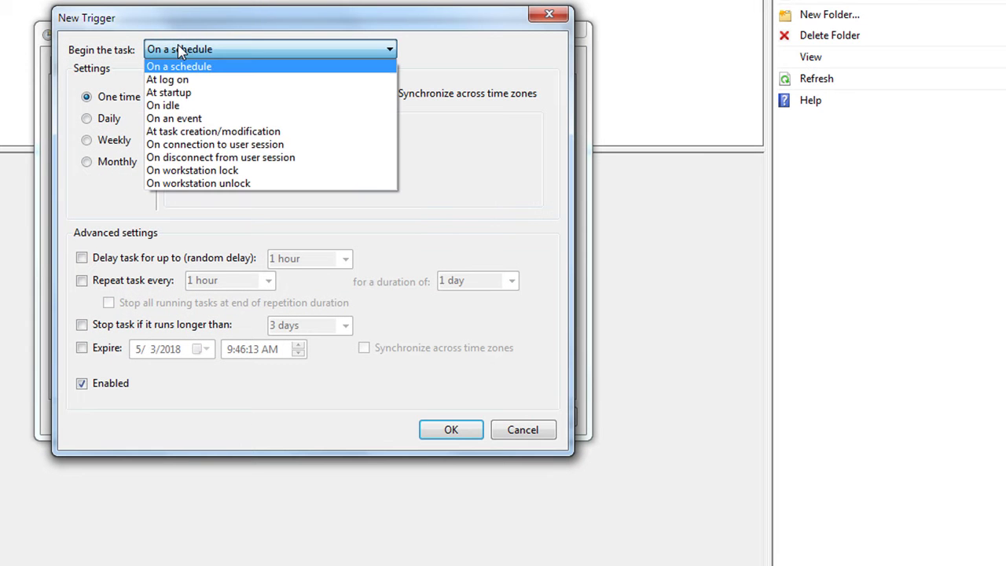
click(209, 159)
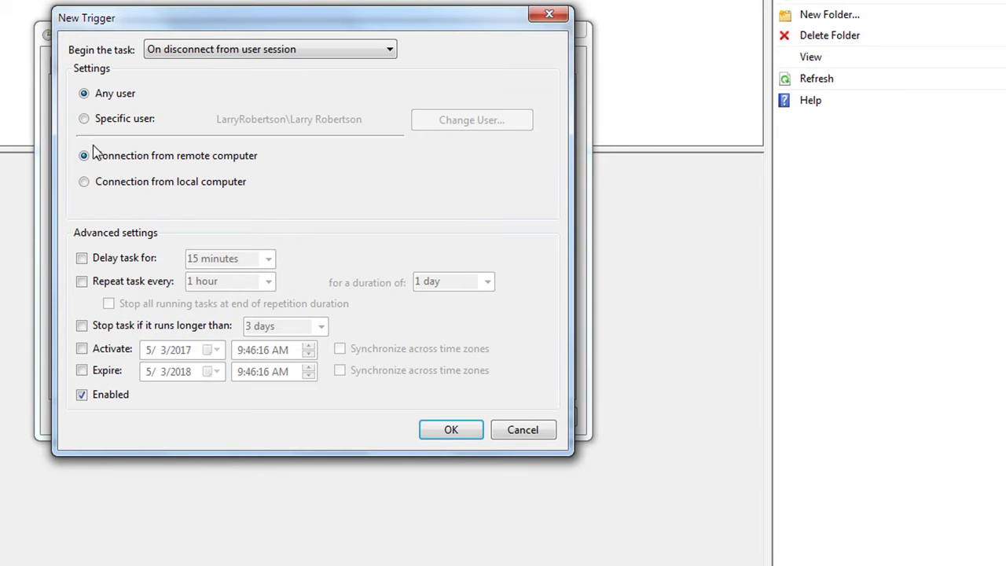
click(449, 432)
Add an 'On disconnect from user session' trigger for the local computer.
click(92, 379)
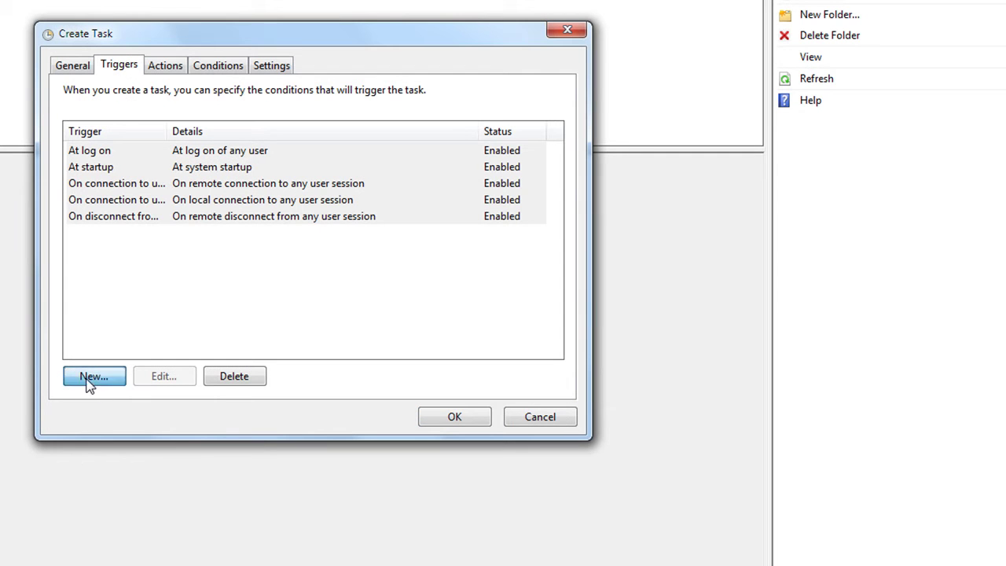
click(182, 54)
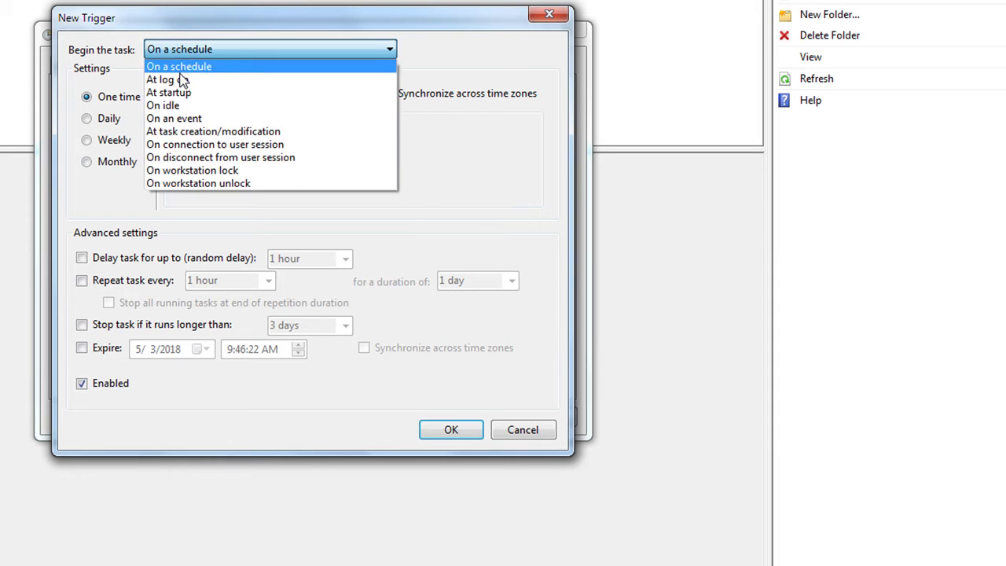
click(167, 160)
click(85, 182)
click(449, 437)
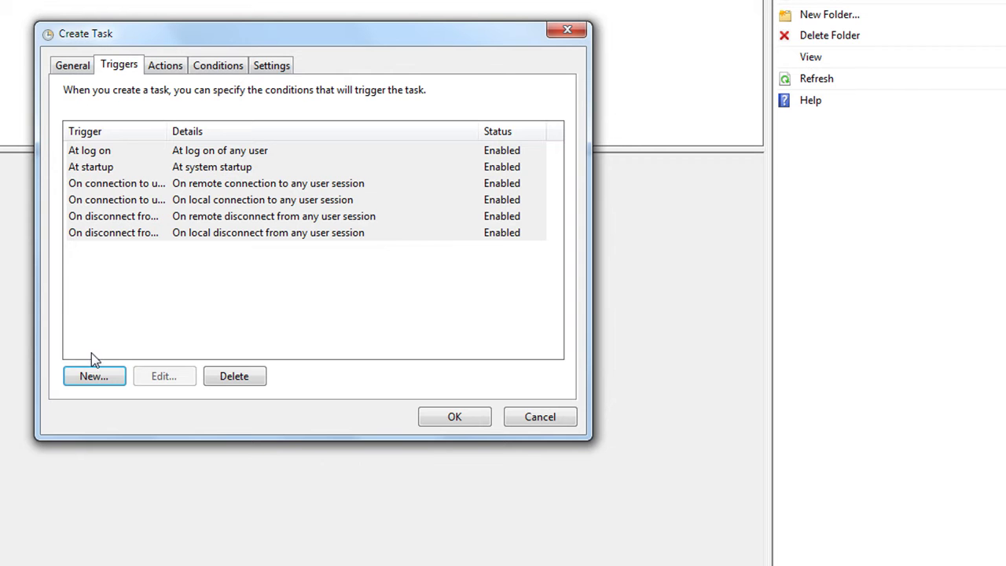
Add an 'On workstation lock' trigger for any user.
click(92, 377)
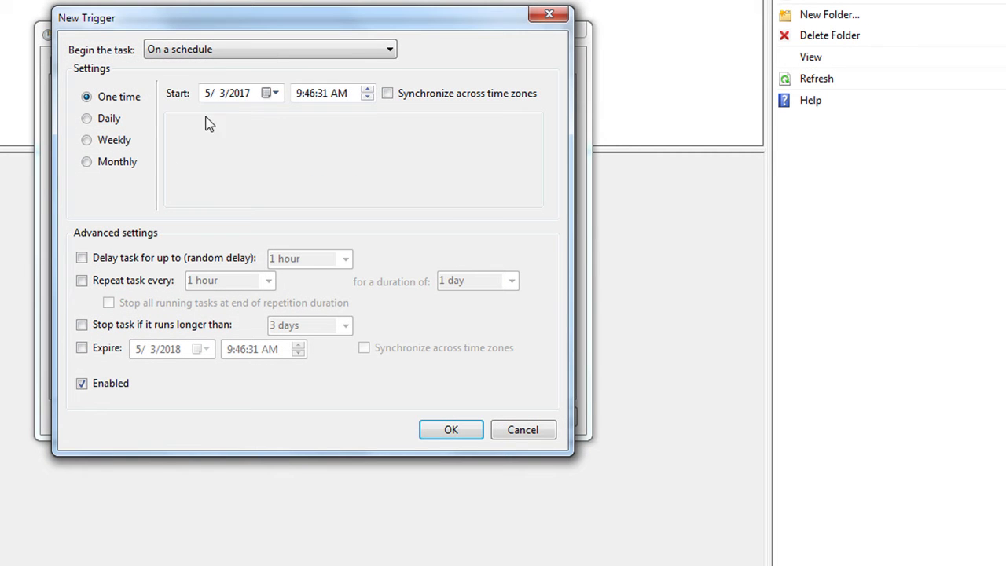
click(203, 50)
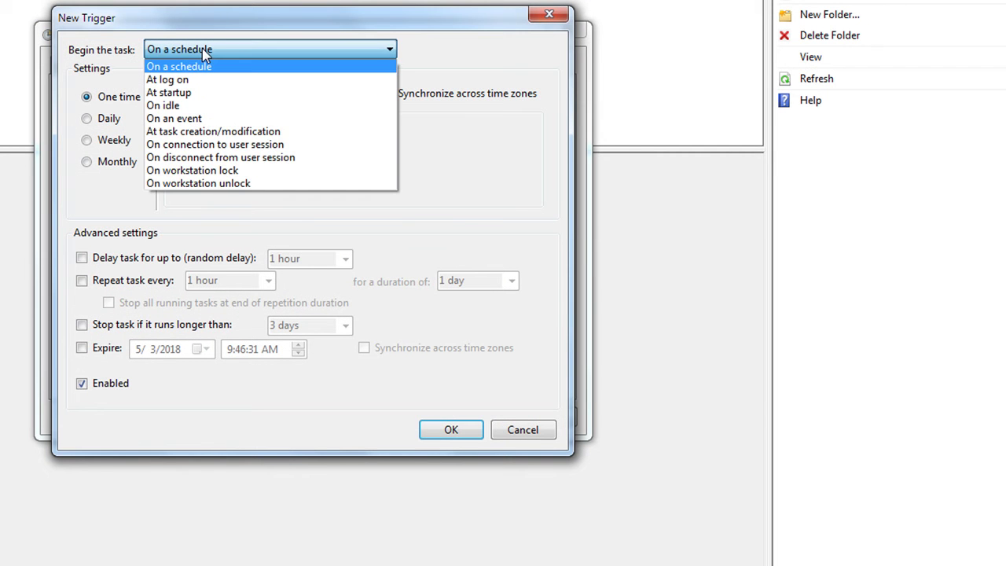
click(171, 171)
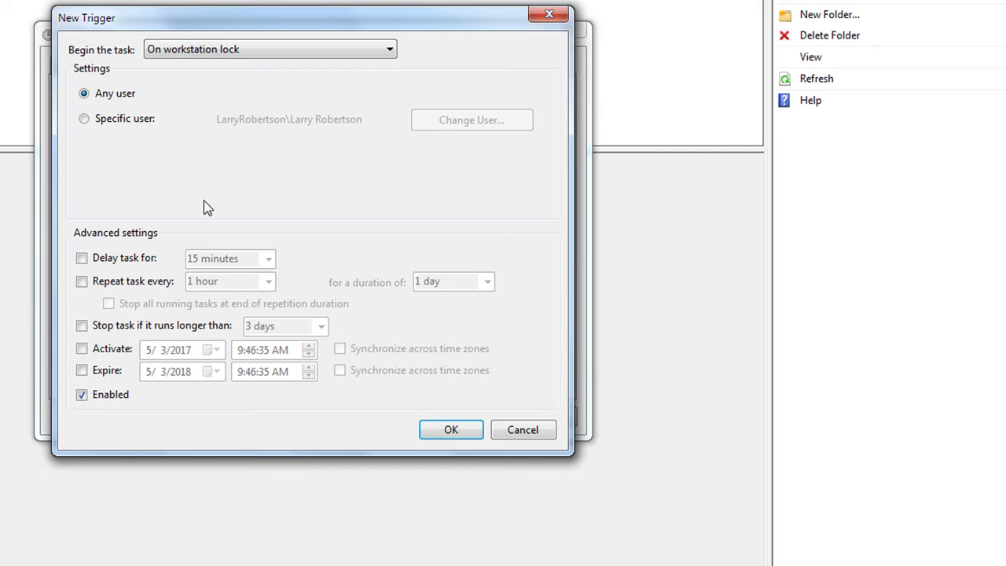
click(451, 432)
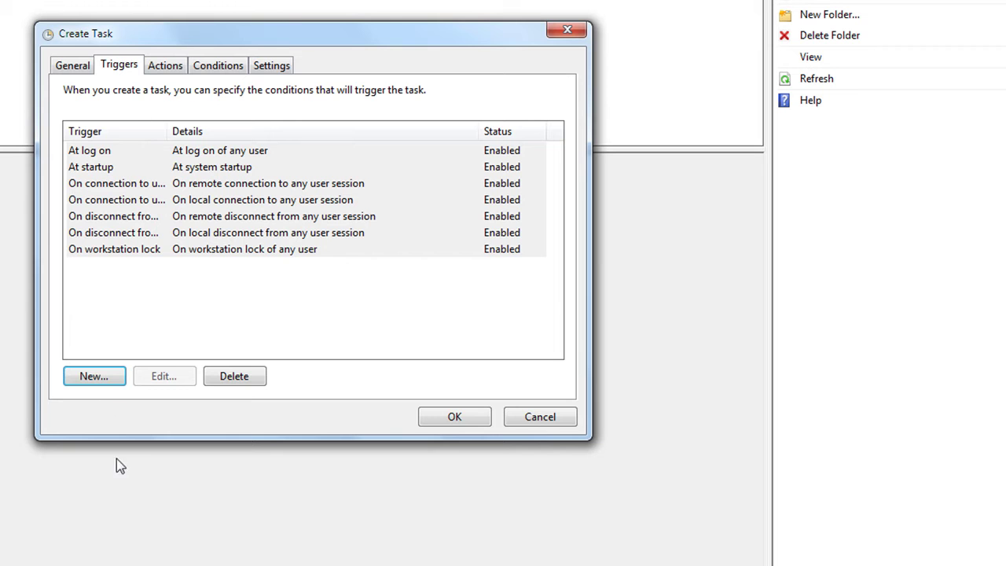
Add an 'On workstation unlock' trigger, then review the General and Triggers tabs.
click(94, 377)
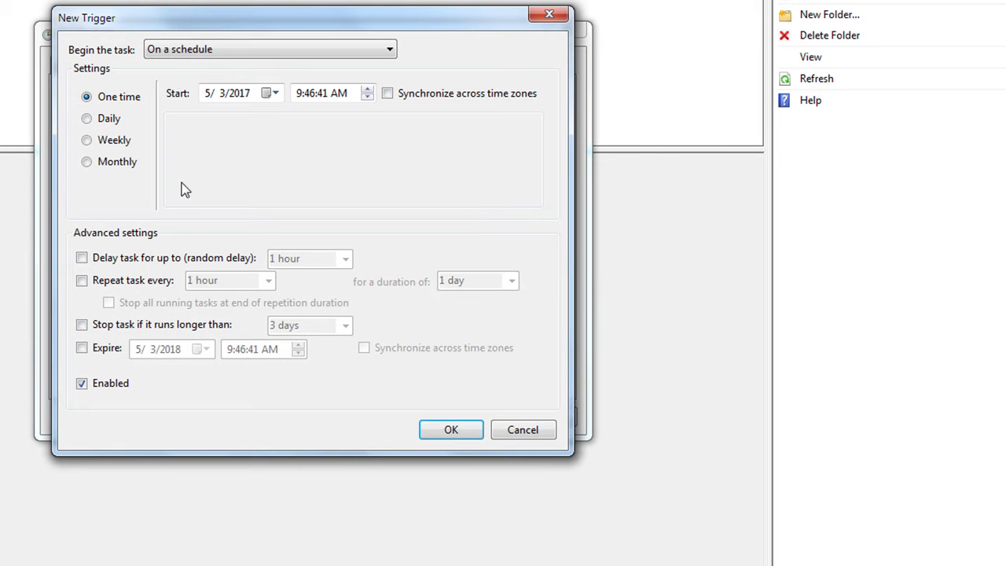
click(177, 49)
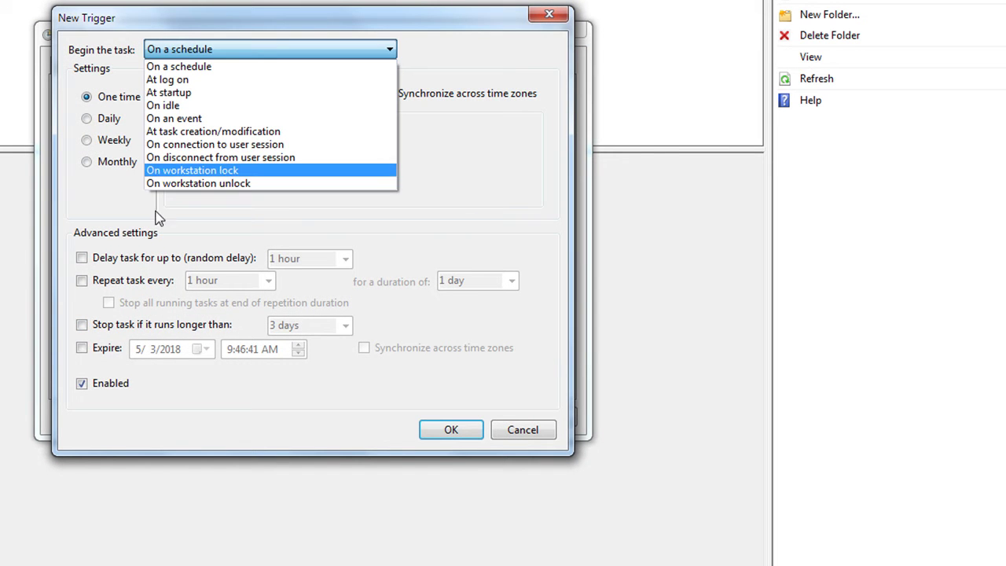
click(161, 184)
click(450, 429)
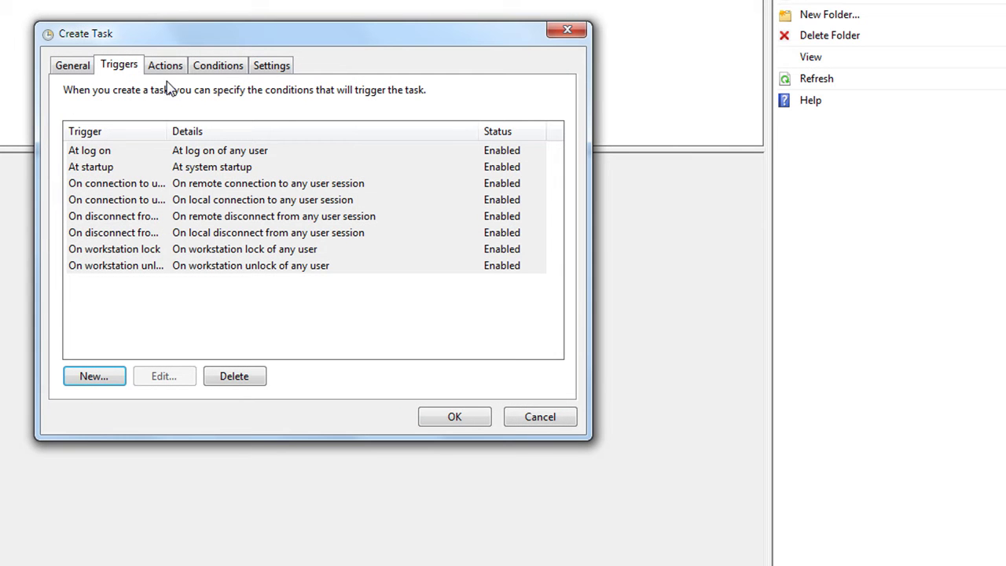
click(72, 70)
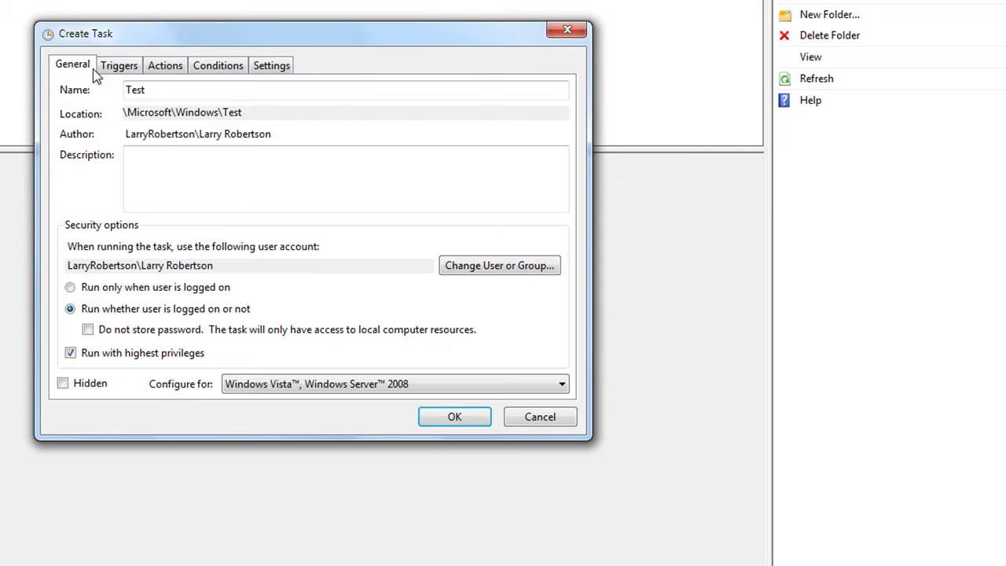
click(118, 69)
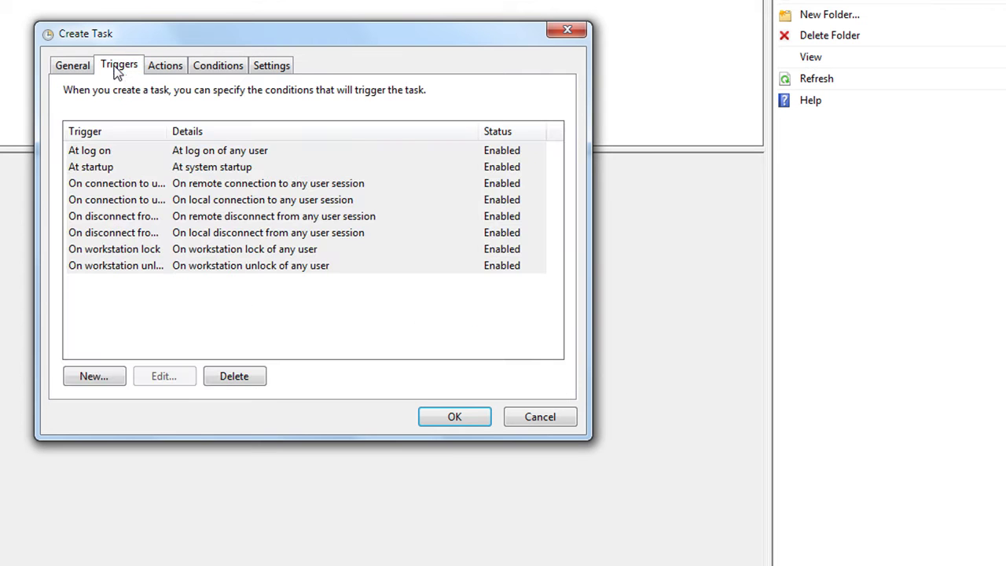
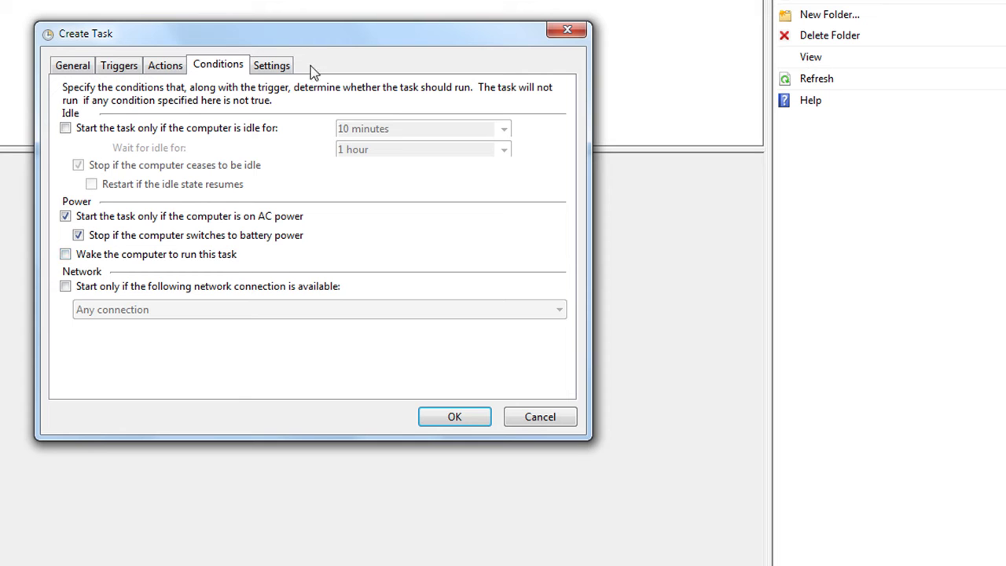
Bring up the Settings page of the Create Task dialog.
click(275, 68)
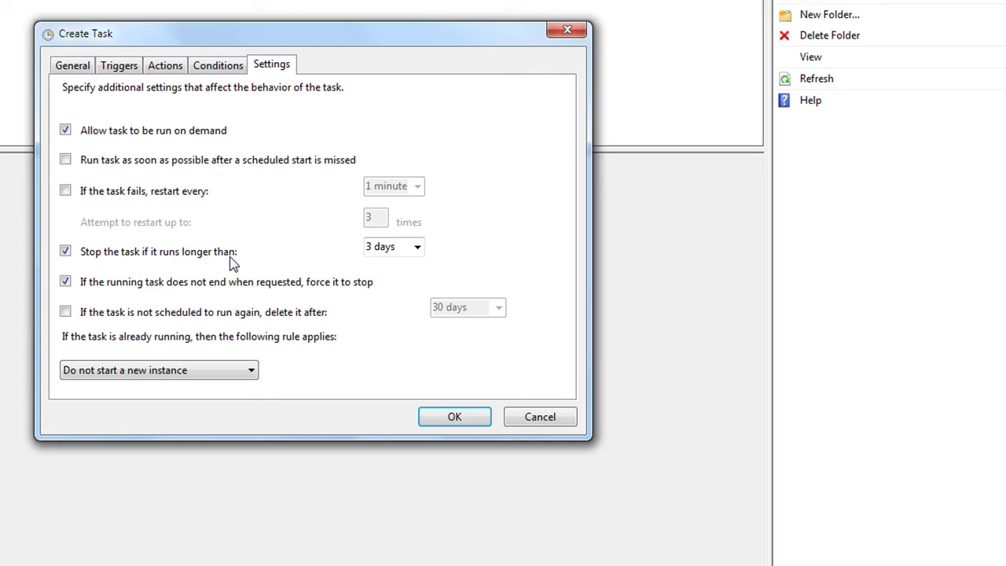
Turn off the 'Stop the task if it runs longer than 3 days' limit.
click(67, 253)
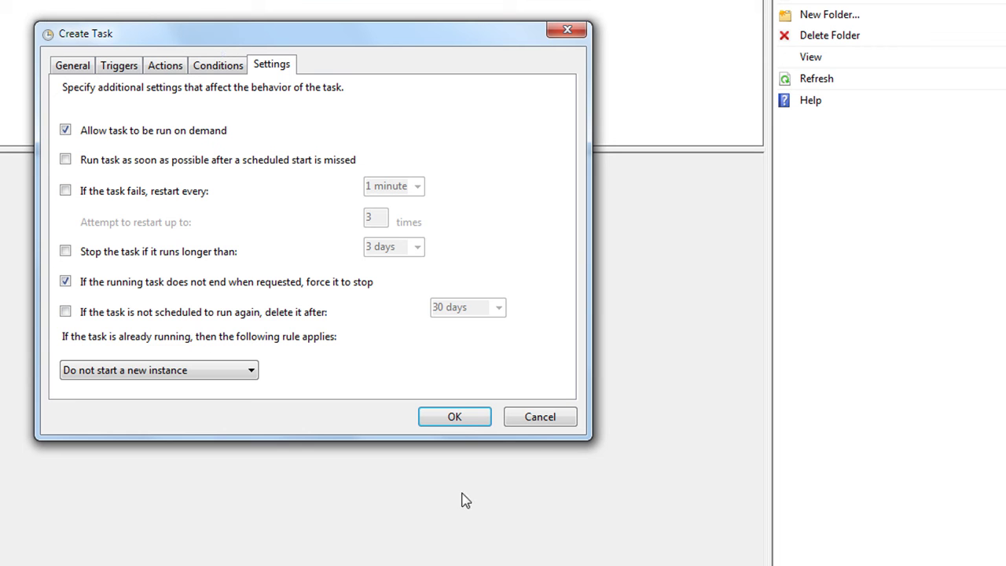
Save the Test task, entering the run-as account's password when prompted.
click(457, 419)
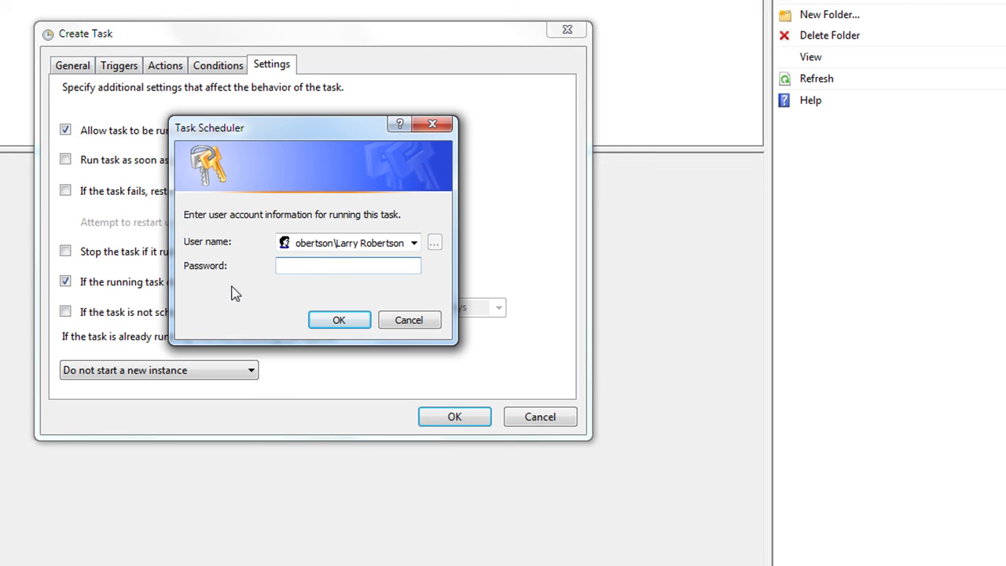
click(346, 322)
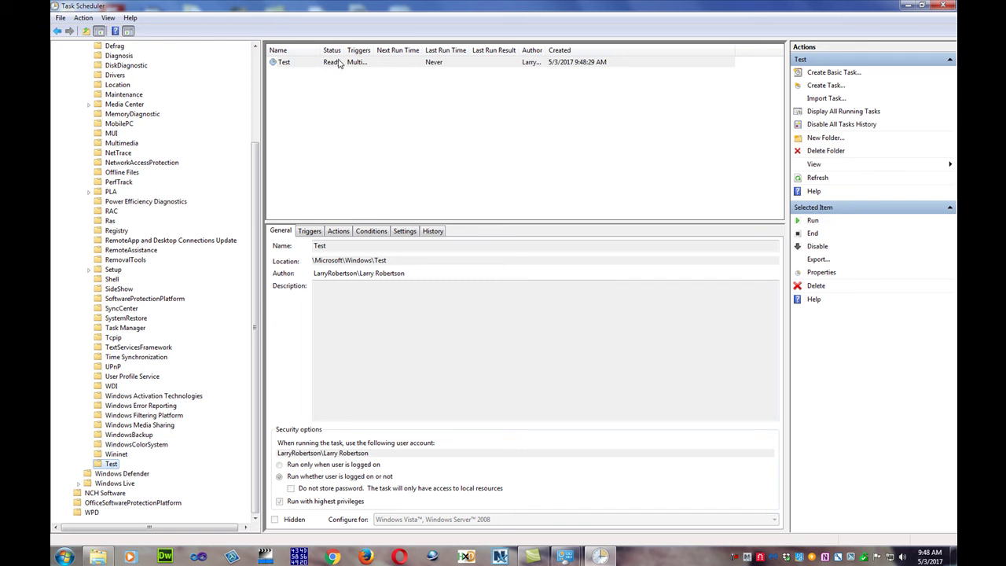
Widen the Status column to show Test as Ready, then view and dismiss its context menu.
drag(344, 50, 425, 50)
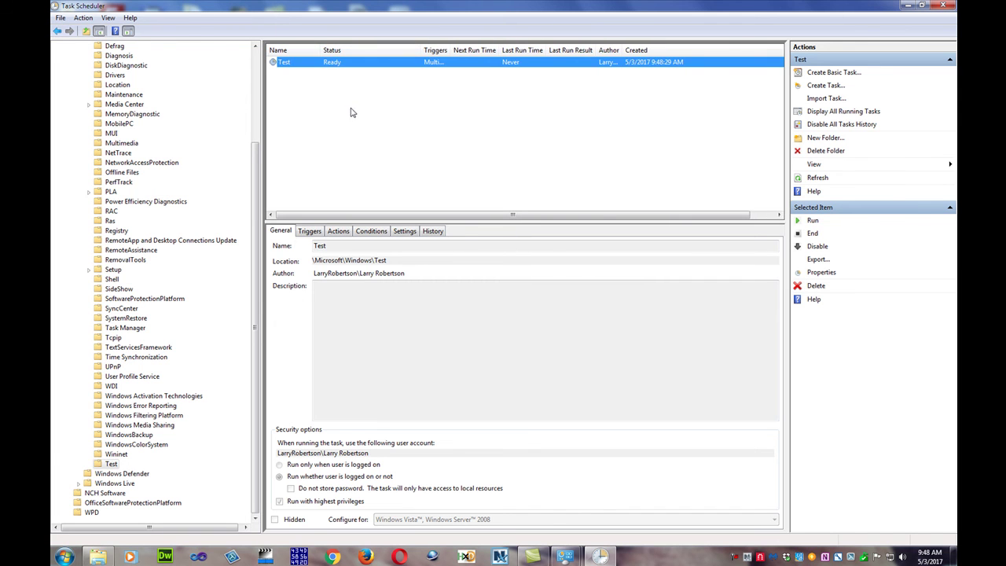
right_click(331, 64)
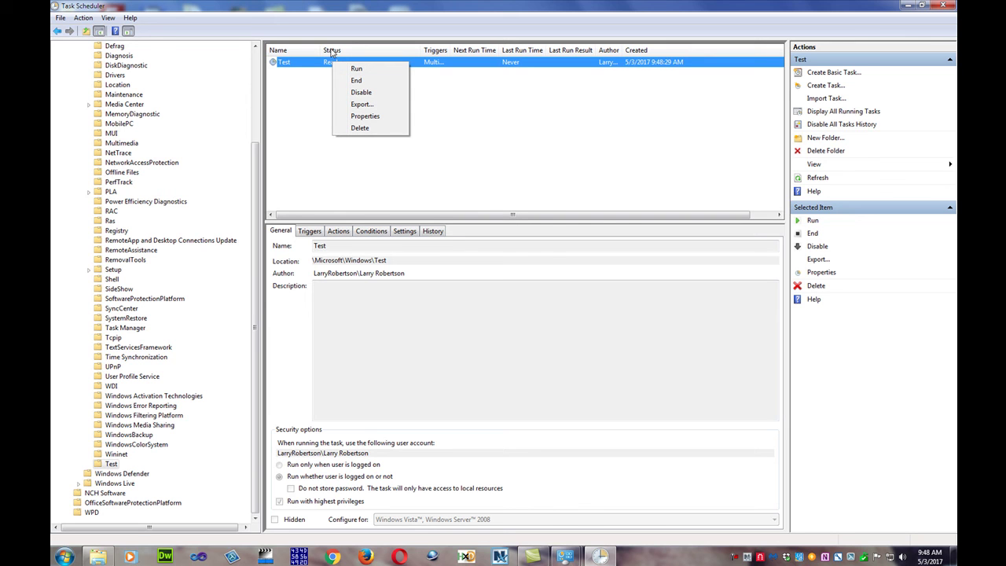
click(311, 96)
click(310, 94)
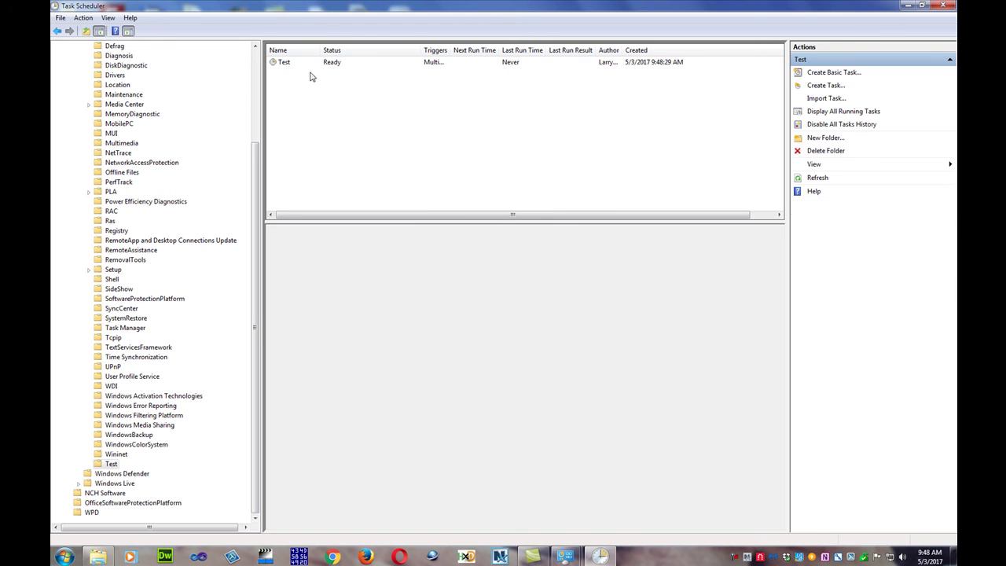